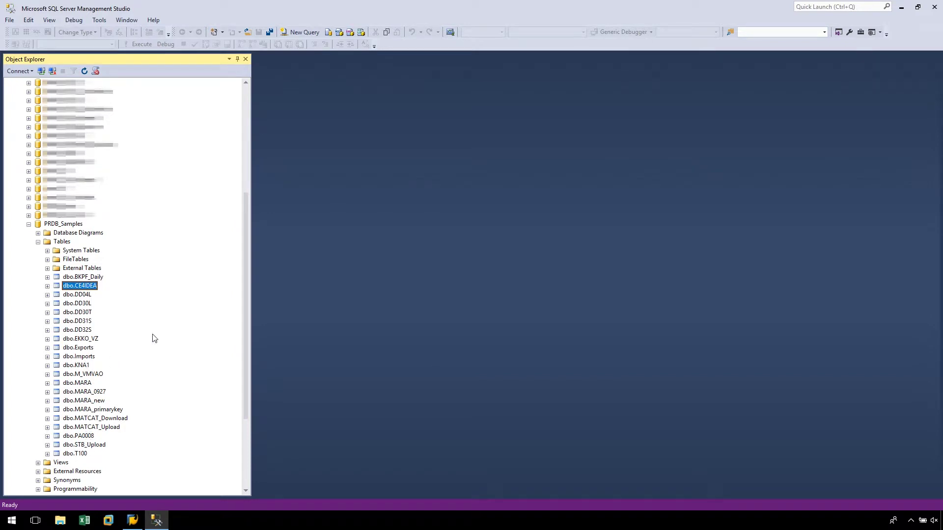
- Launch Process Runner DB and start a new Data Extractor process for SAP table BSEG
left_click(903, 8)
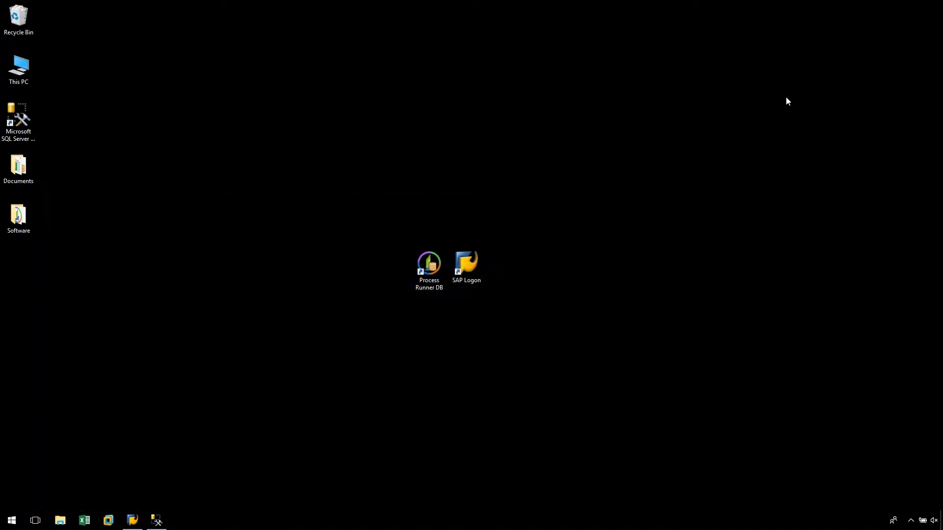
double_click(433, 273)
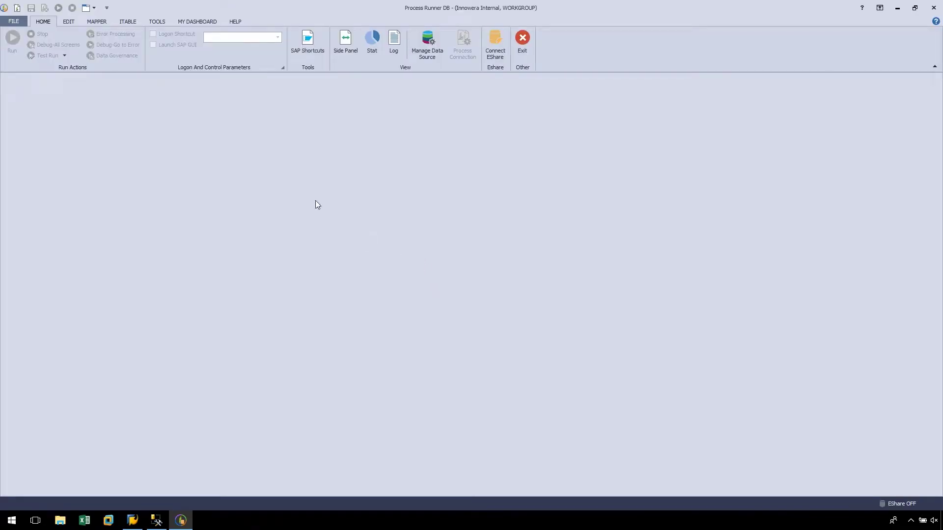
left_click(17, 8)
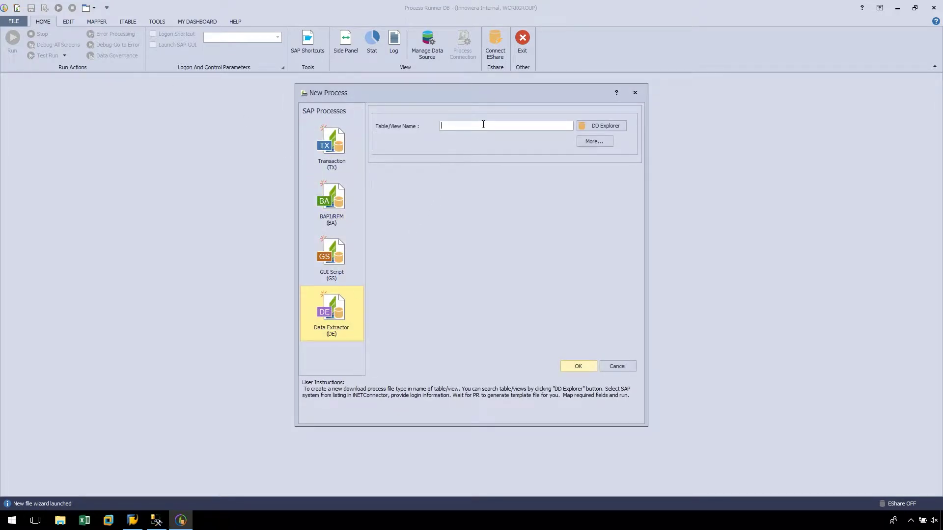
type("BSEG")
- Keep the automap and field description record options on and confirm the new BSEG extractor
left_click(596, 145)
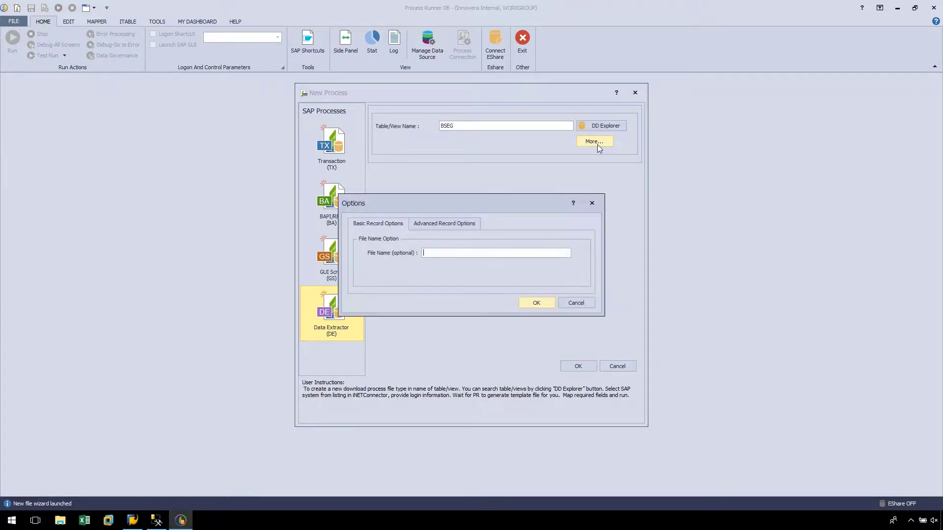
left_click(447, 225)
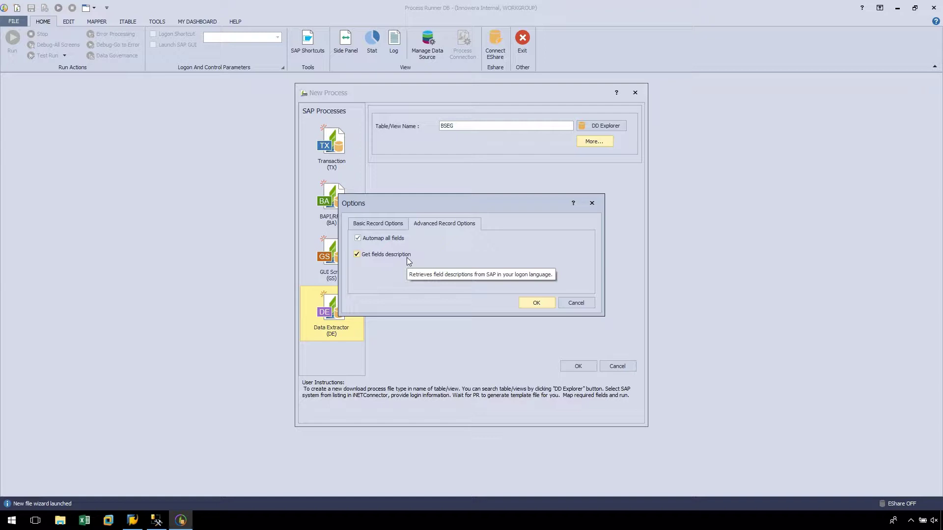
left_click(531, 304)
left_click(580, 366)
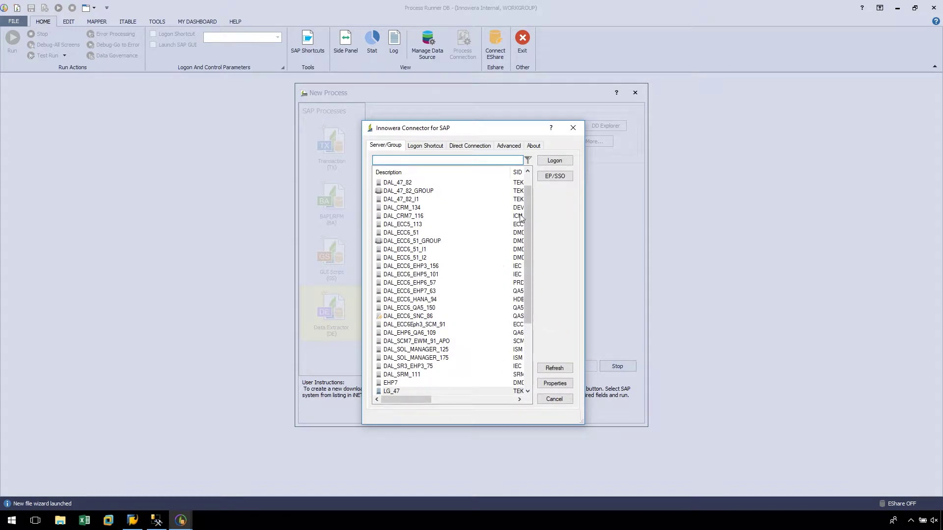
- Log on to SAP system LG_47 with the account password to generate the 309-field BSEG template
left_click_drag(527, 200, 529, 272)
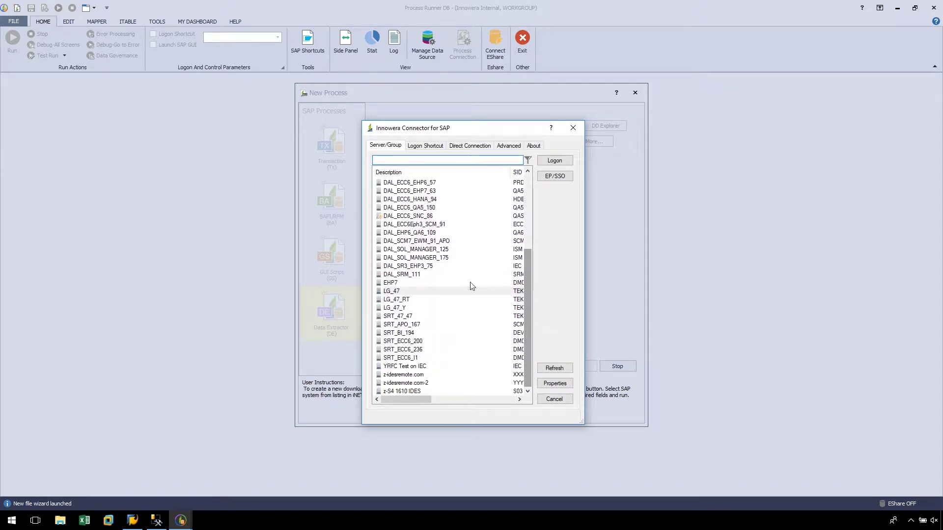
double_click(420, 291)
type("****")
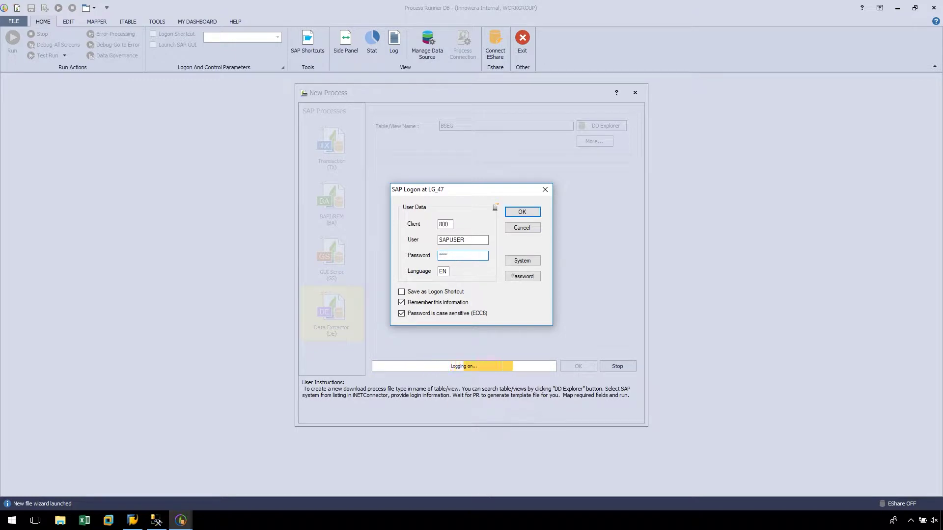
left_click(525, 214)
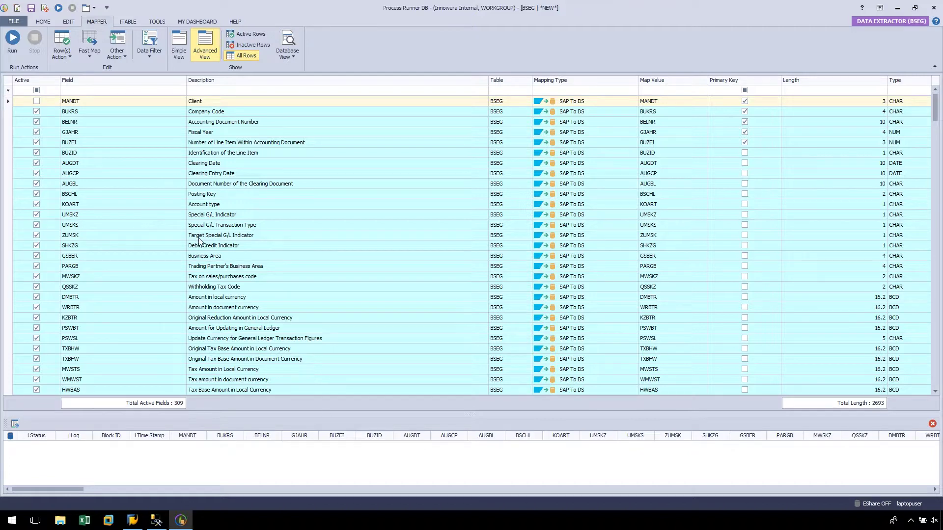
- Bring up the BSEG extractor's Database data source settings from the HOME tab
left_click(43, 23)
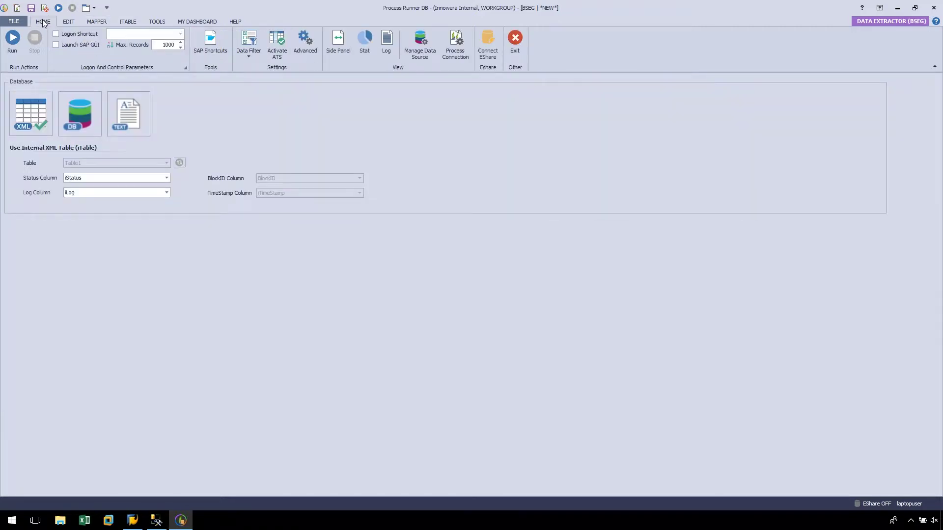
- Switch the output to an external database using the SQL_PRDB_Example data source
left_click(81, 118)
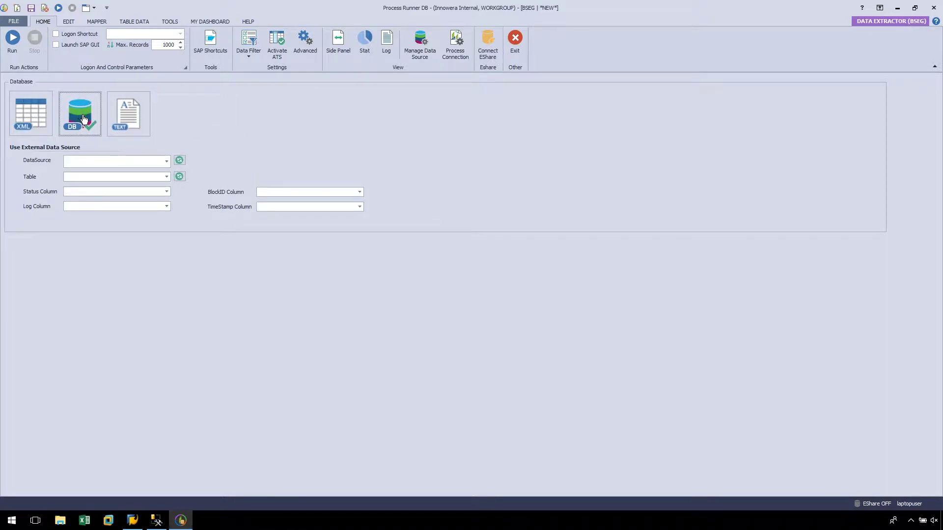
left_click(167, 161)
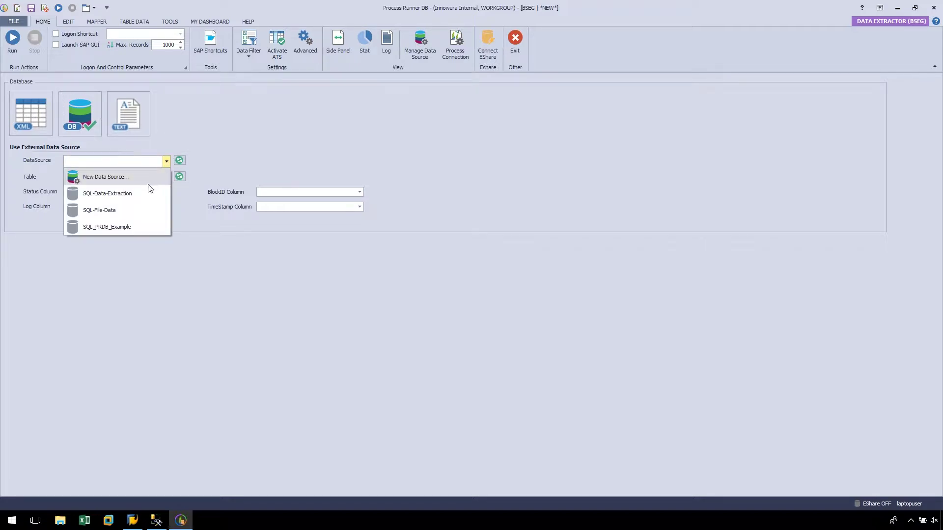
left_click(136, 226)
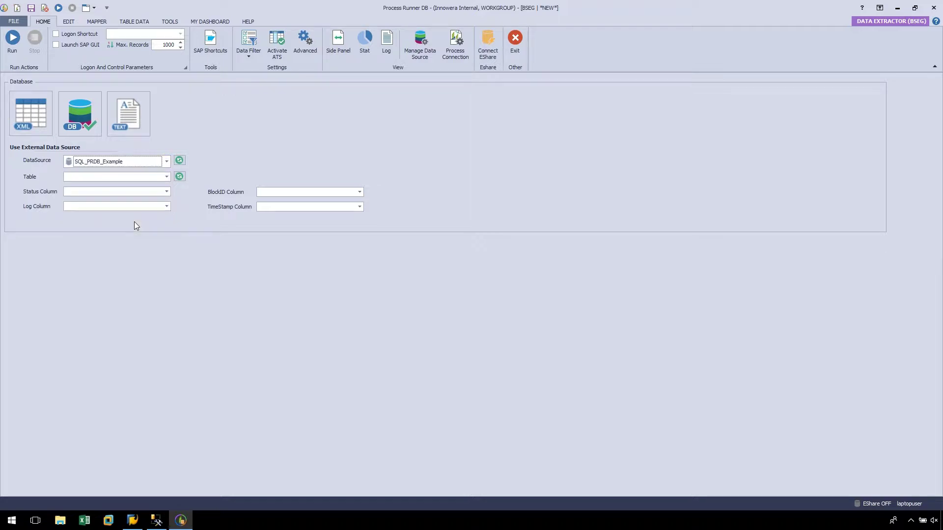
left_click(168, 175)
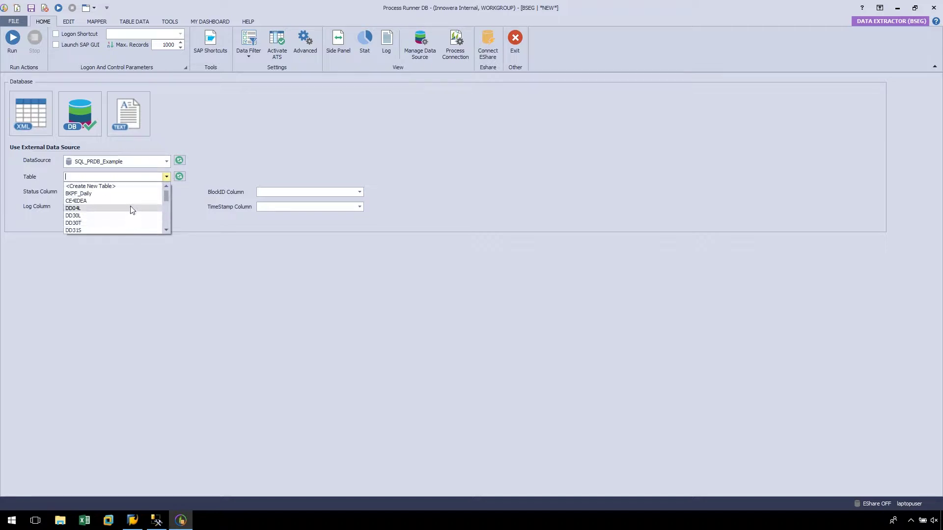
- Create a new BSEG table with Status and Log fields in SQL_PRDB_Example
left_click(133, 187)
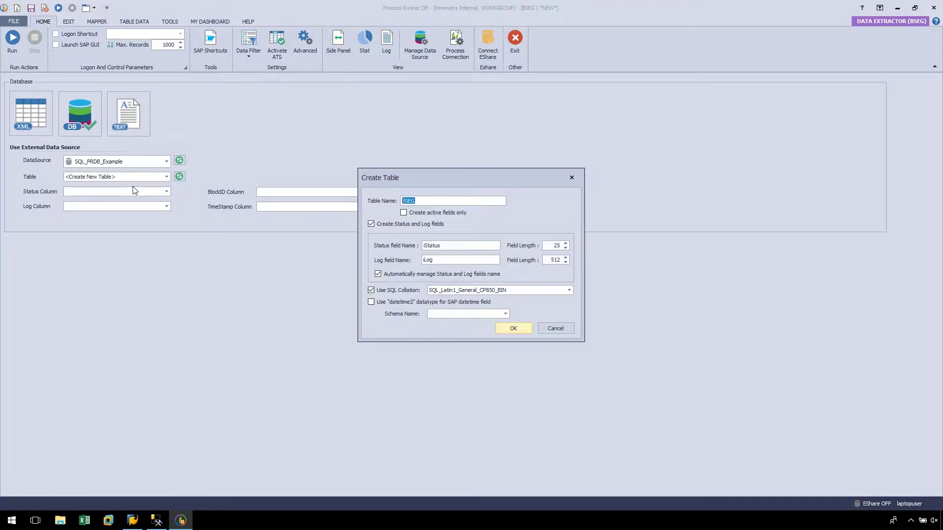
left_click(435, 202)
left_click(453, 258)
left_click(517, 329)
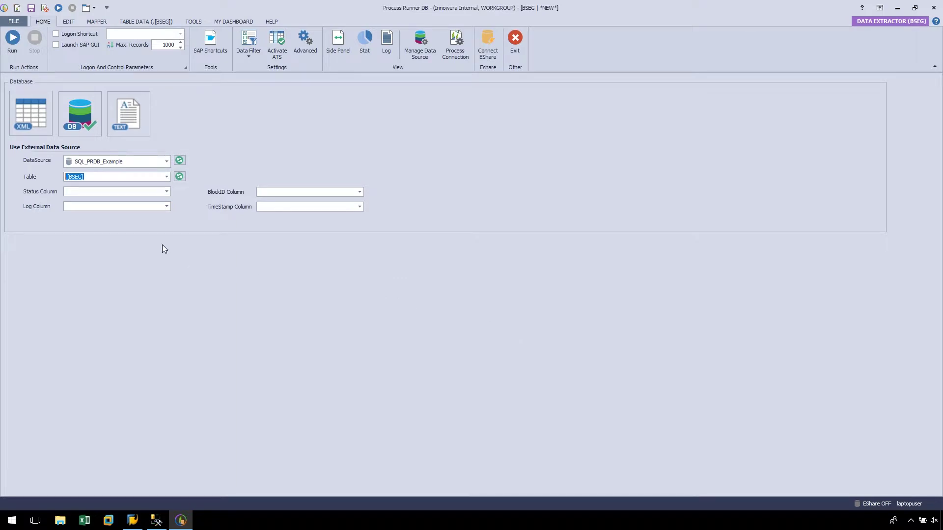
- Select BSEG as the target table, populating its Status, Log, BlockID and TimeStamp columns
left_click(167, 178)
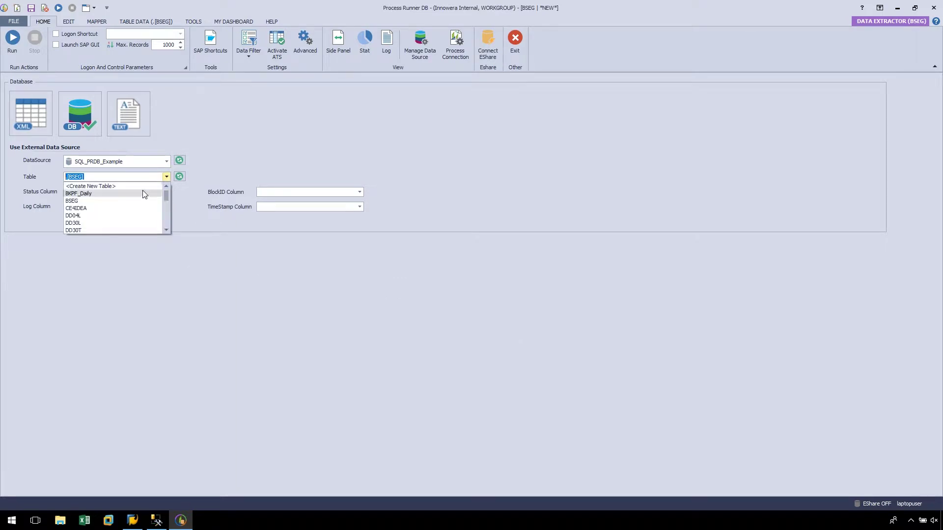
left_click(135, 201)
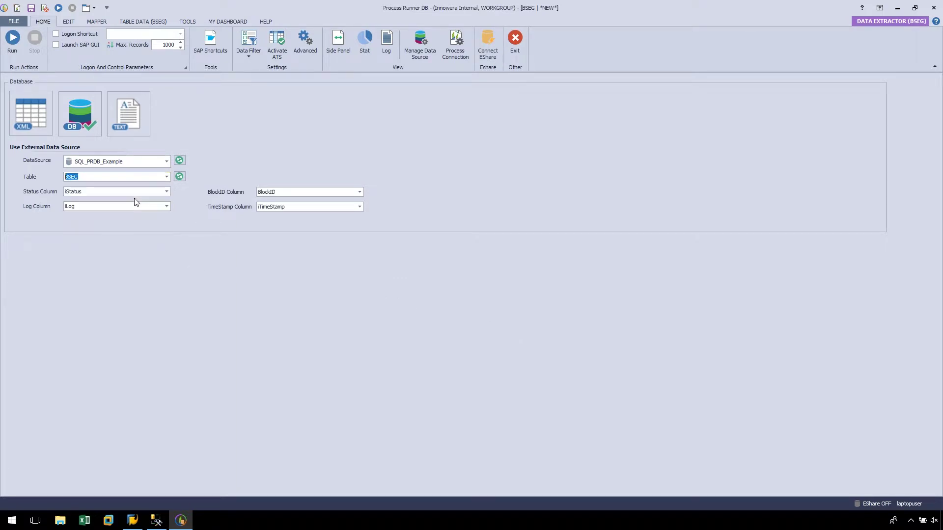
left_click(169, 45)
- Run the extraction, first saving the BSEG process file to the Desktop
left_click(13, 41)
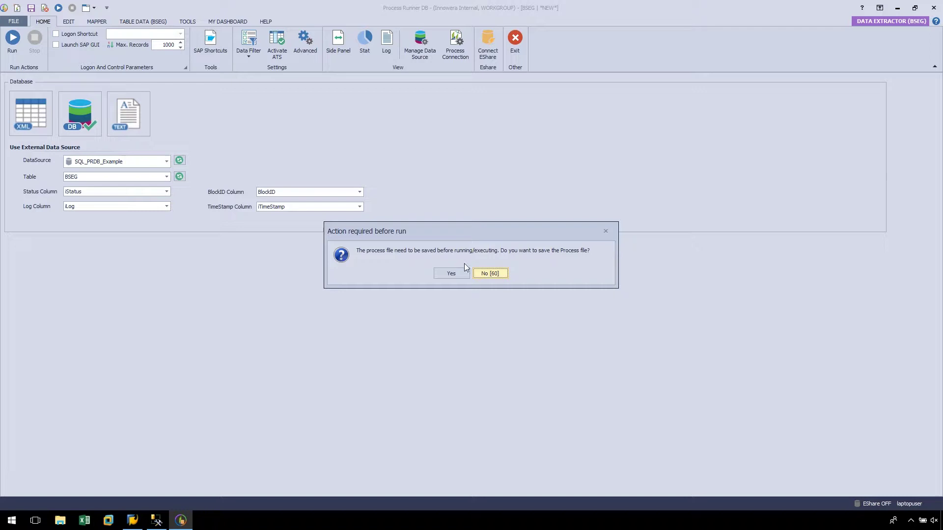
left_click(456, 273)
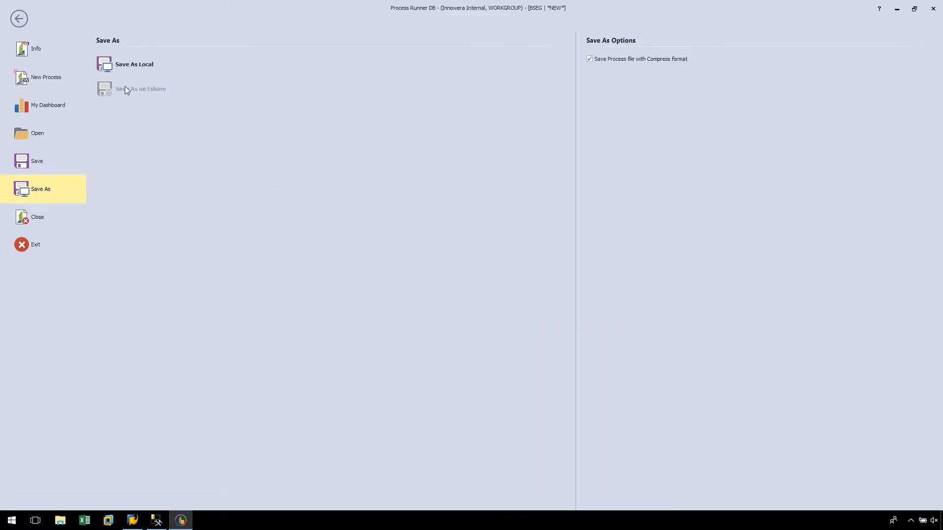
left_click(123, 69)
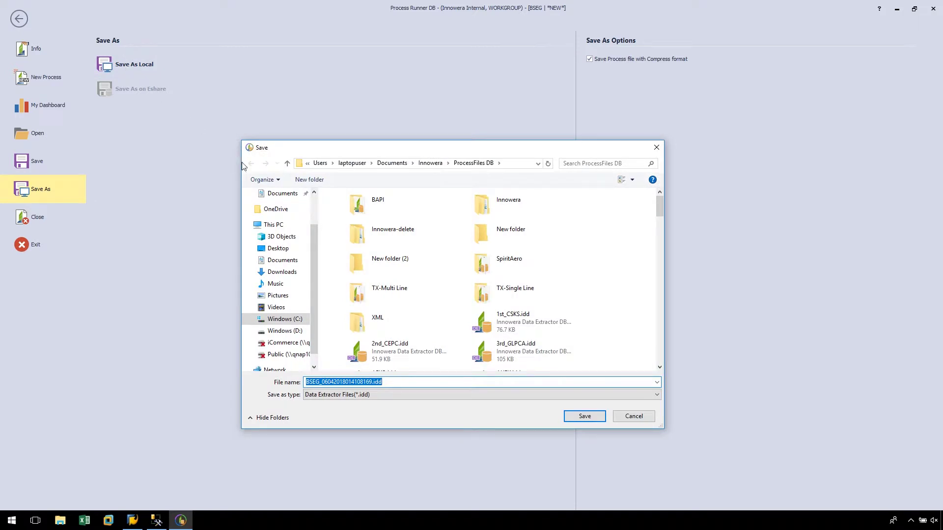
scroll(281, 227, "down", 2)
left_click(285, 249)
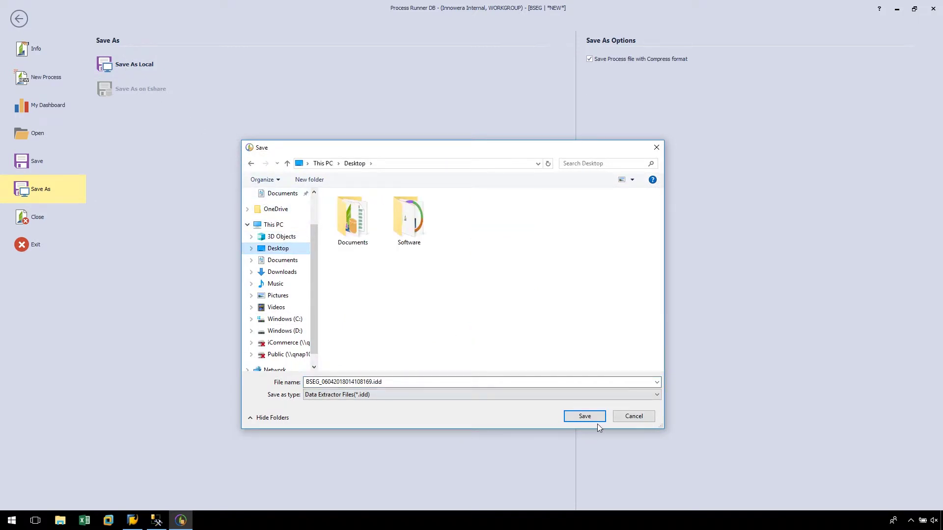
left_click(584, 416)
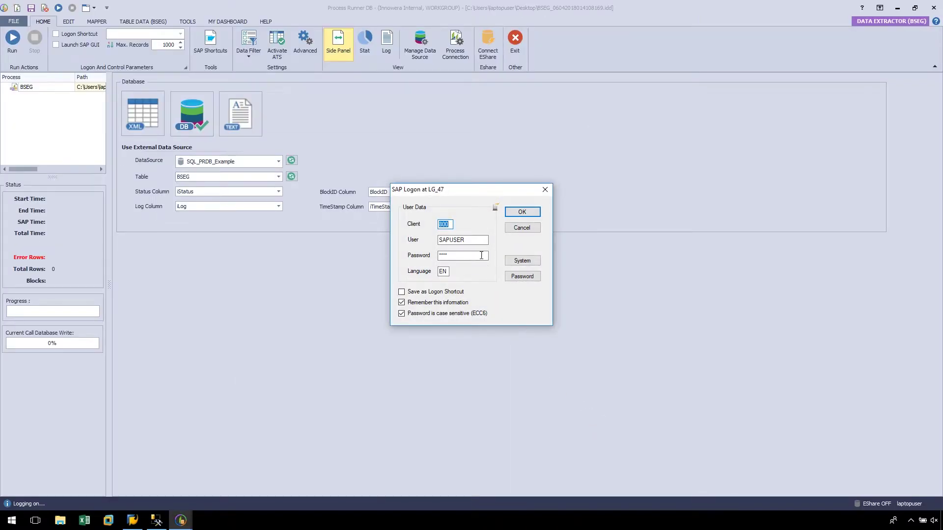
- Log on to SAP to extract 1000 BSEG rows, then minimize Process Runner DB
left_click(482, 255)
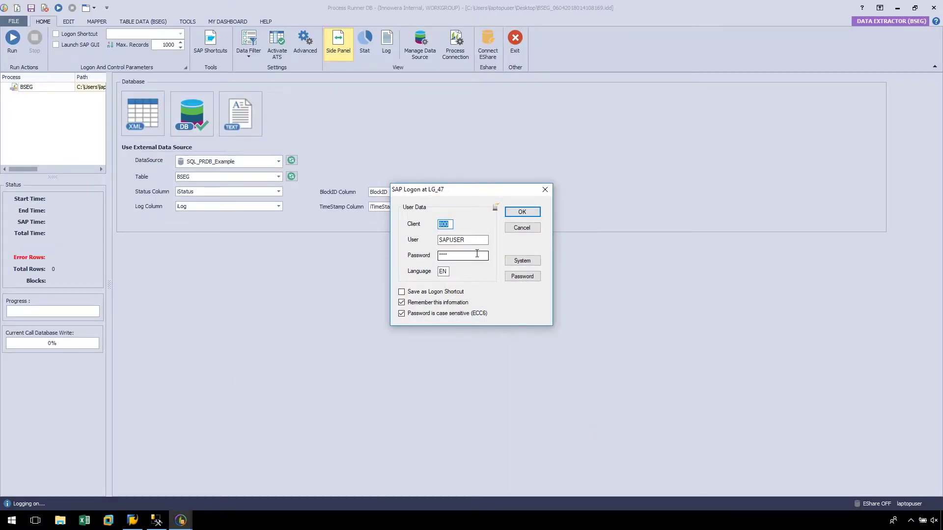
left_click(522, 213)
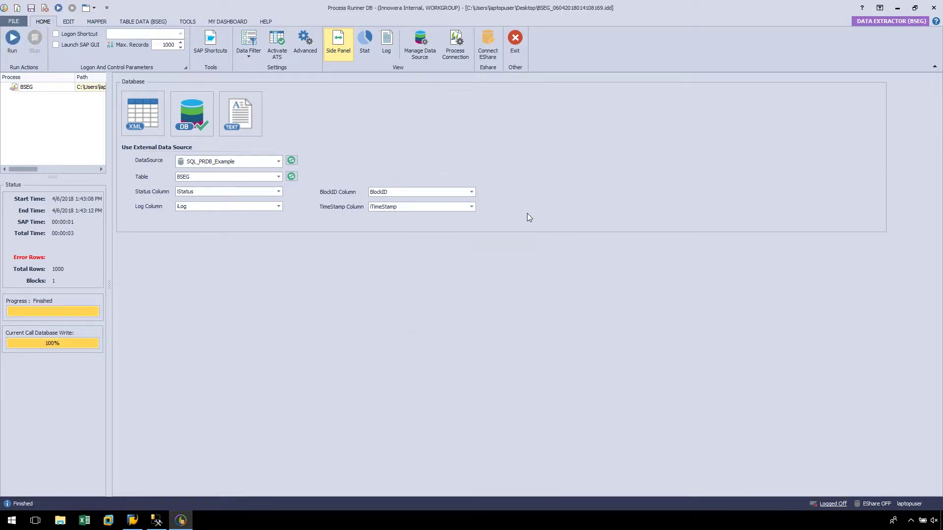
left_click(896, 12)
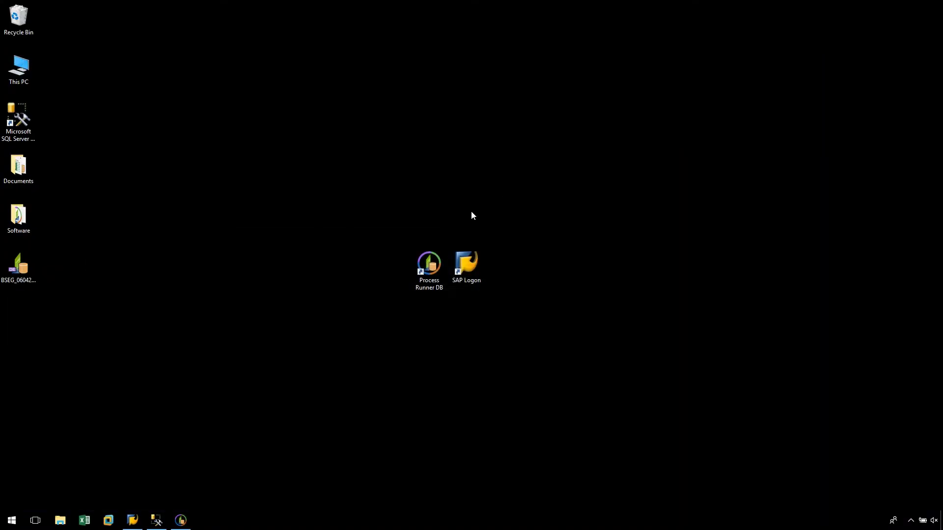
- Restore Management Studio, refresh the PRDB_Samples tables and select the top 1000 rows of dbo.BSEG
left_click(165, 520)
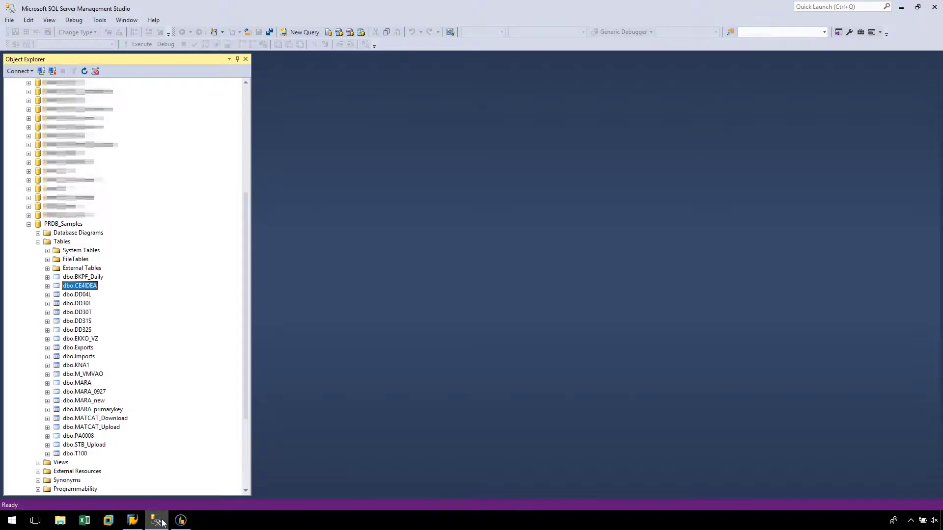
right_click(60, 241)
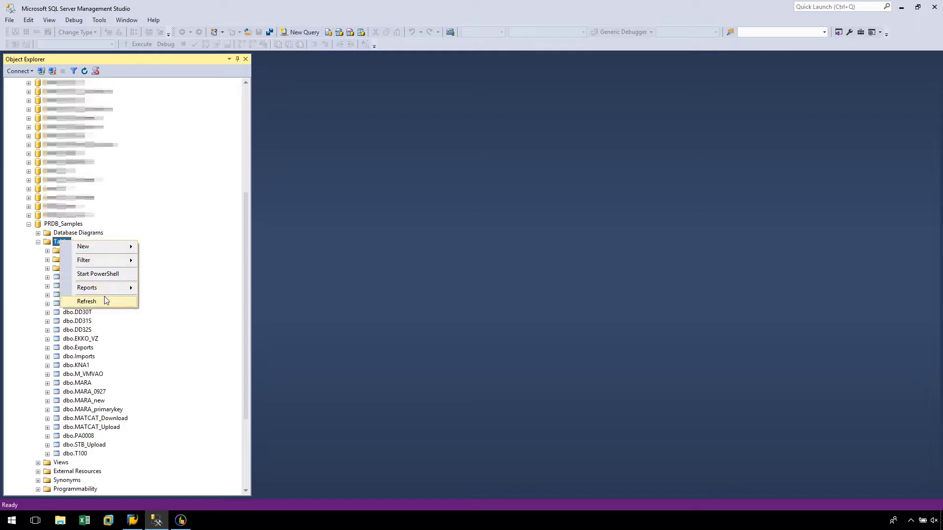
left_click(105, 301)
left_click(78, 314)
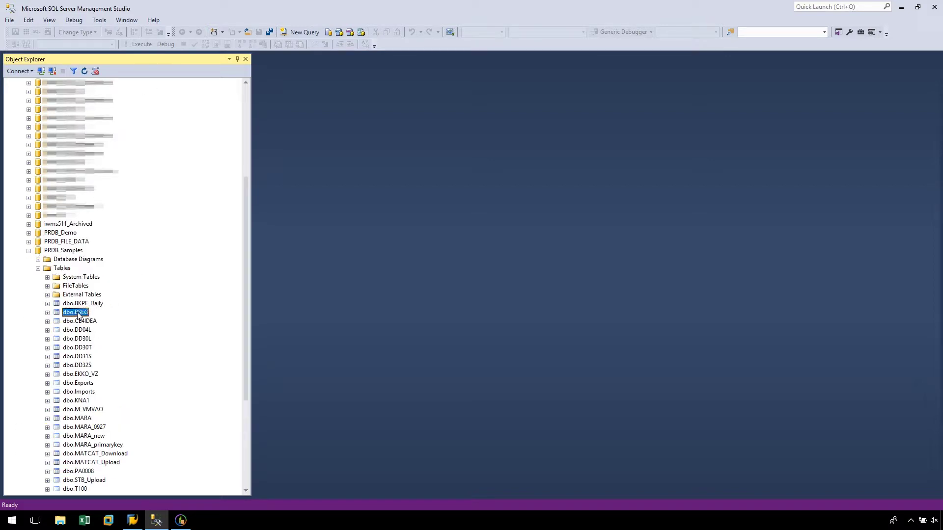
right_click(79, 315)
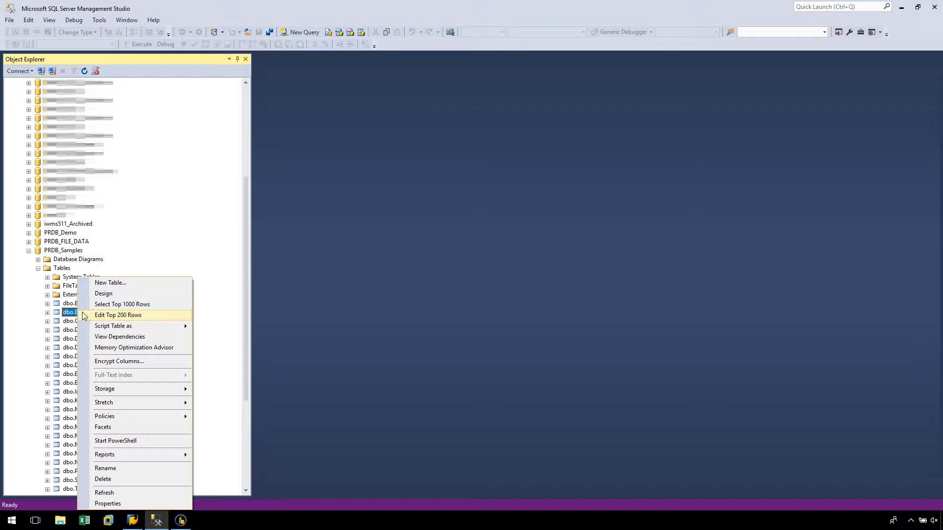
left_click(121, 306)
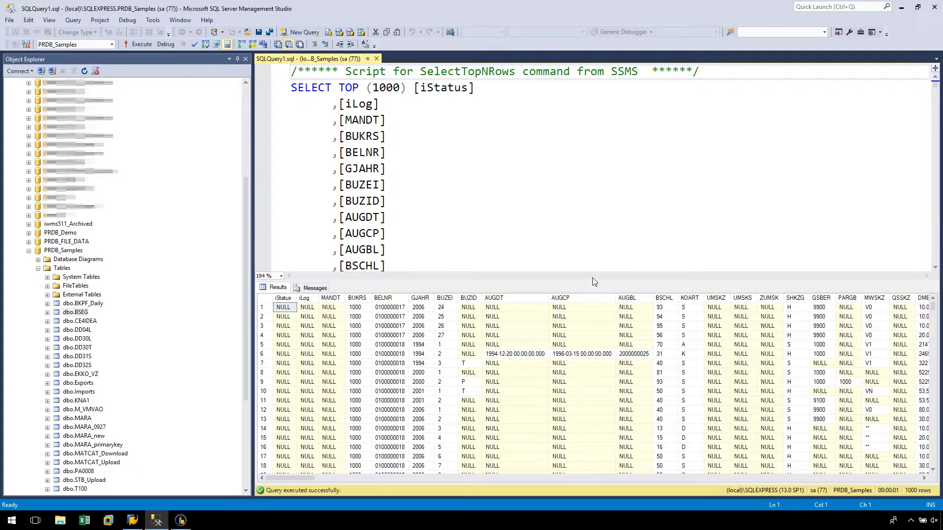
- Enlarge the results pane and move through the returned BSEG rows
left_click_drag(592, 278, 593, 232)
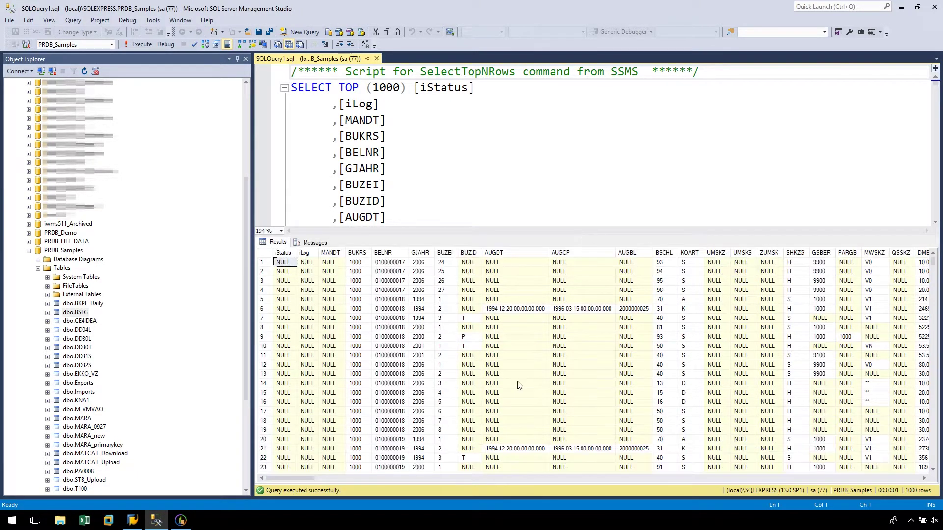
mouse_move(305, 477)
left_mouse_down()
mouse_move(425, 479)
mouse_move(293, 471)
left_mouse_up()
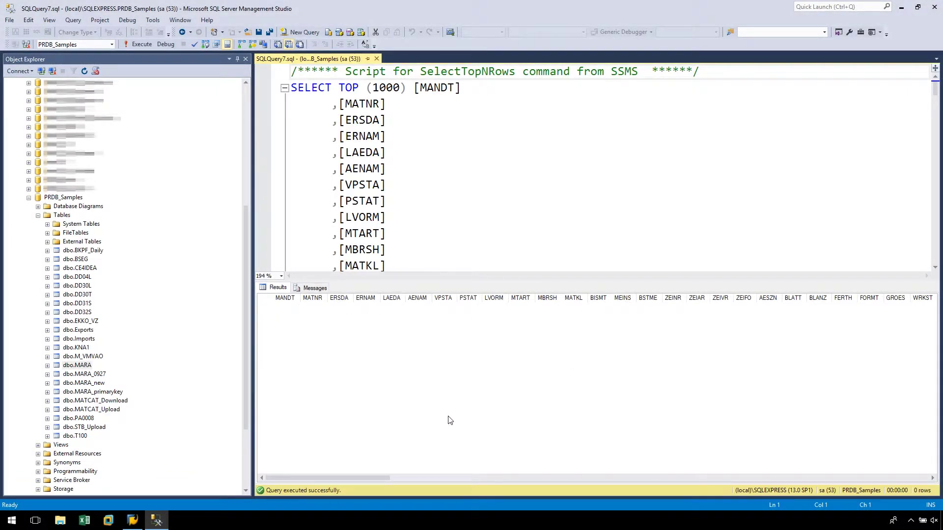
- Scroll across all columns of the empty MARA result, then minimize Management Studio
left_click_drag(359, 475, 931, 475)
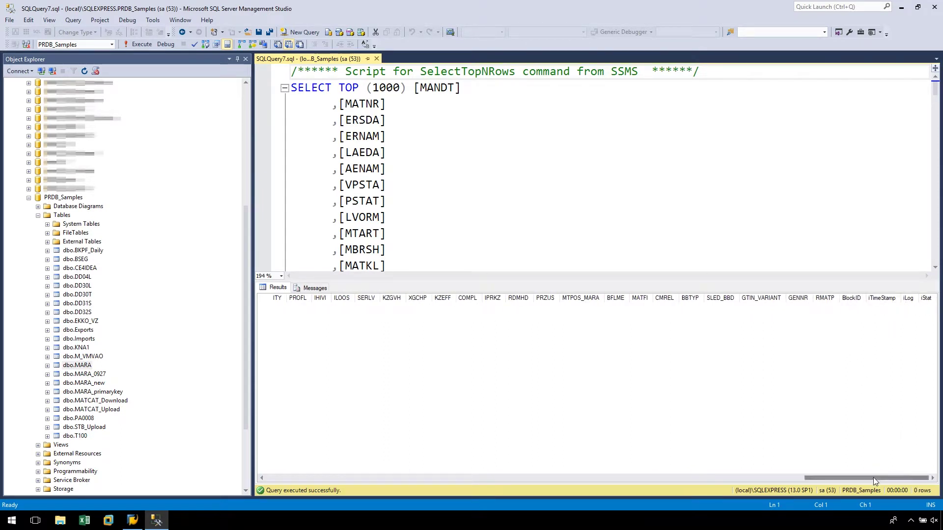
left_click_drag(873, 478, 331, 479)
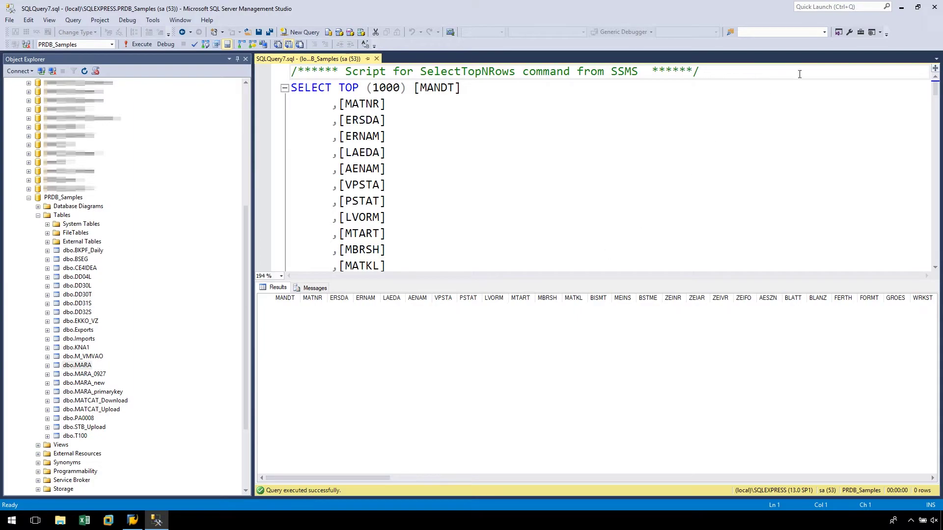
left_click(901, 7)
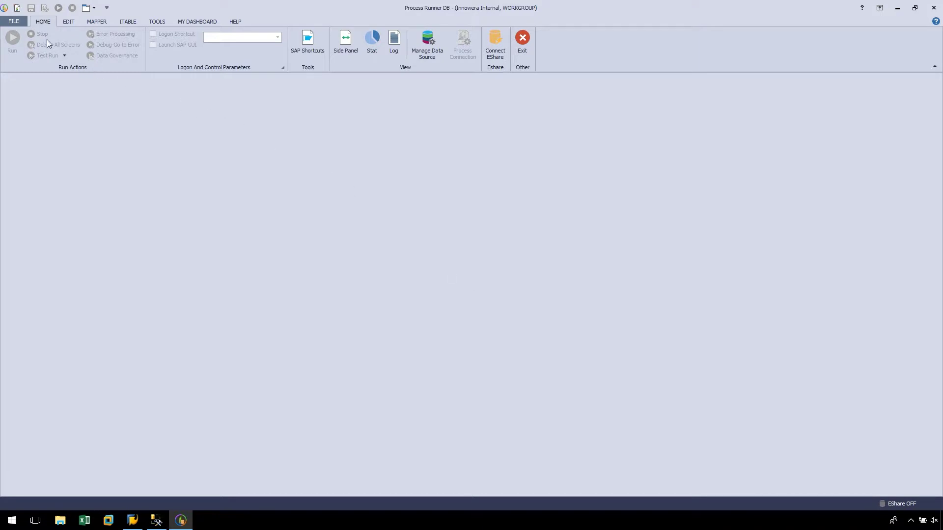
- Create a new Data Extractor process for SAP table MARA, reviewing its advanced record options
left_click(18, 9)
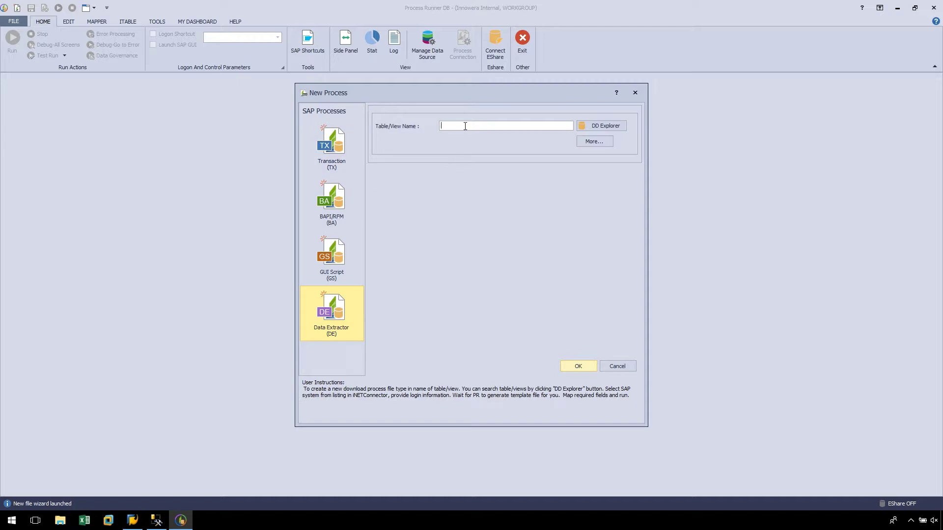
type("MARA")
left_click(589, 144)
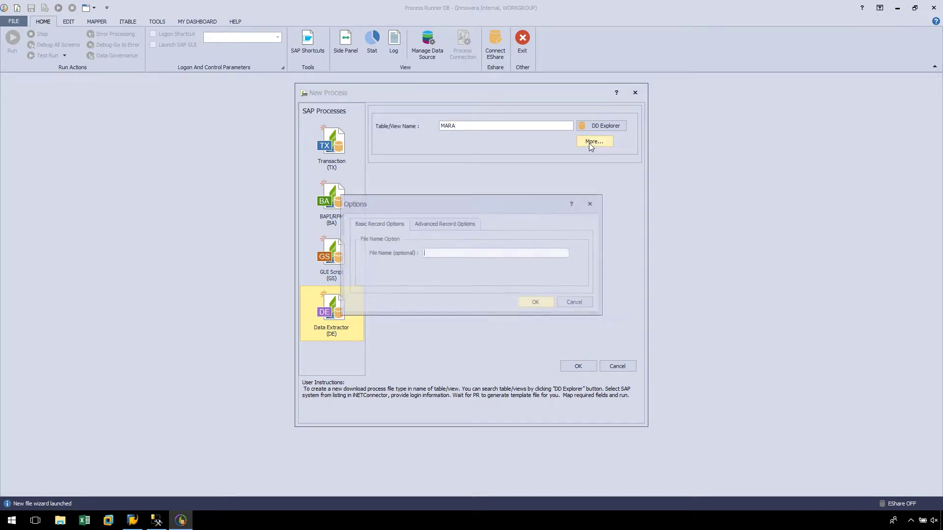
left_click(445, 224)
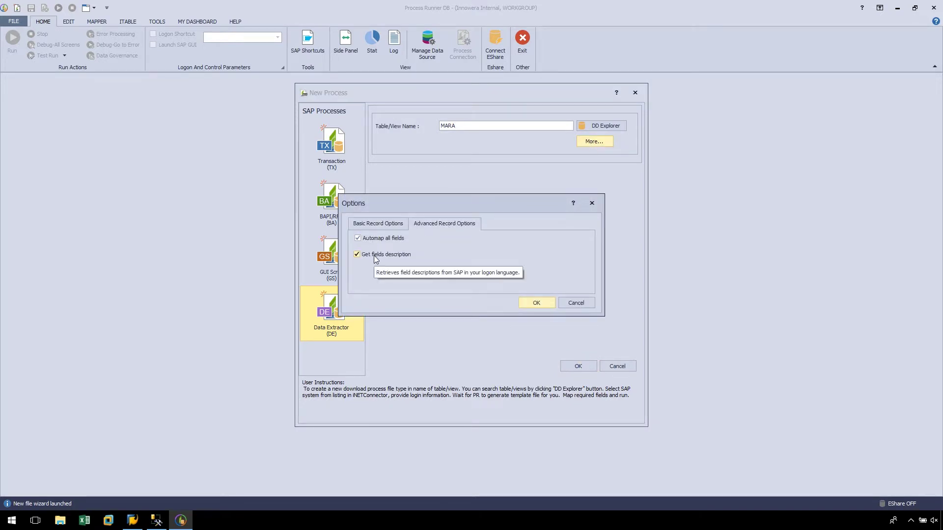
left_click(537, 303)
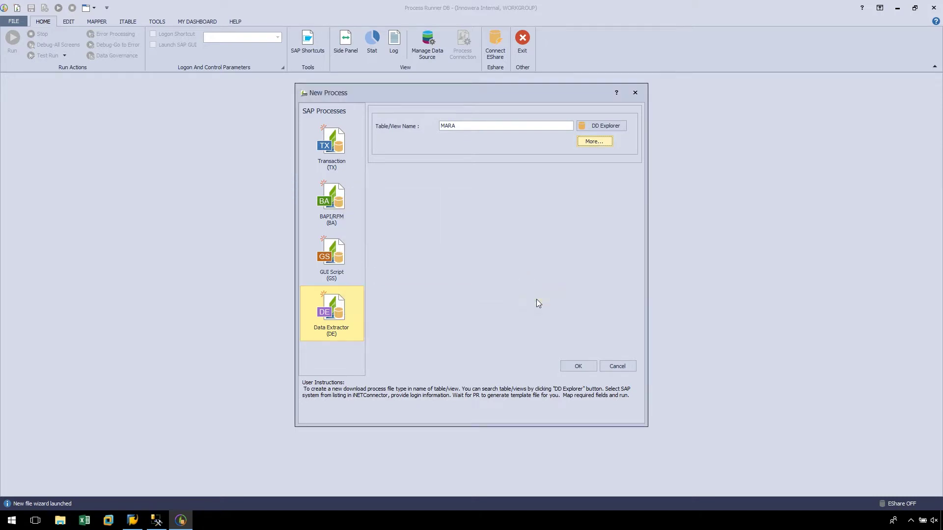
left_click(580, 366)
- Log on to SAP system LG_47 with the account password to generate the MARA mapping
scroll(524, 289, "down", 2)
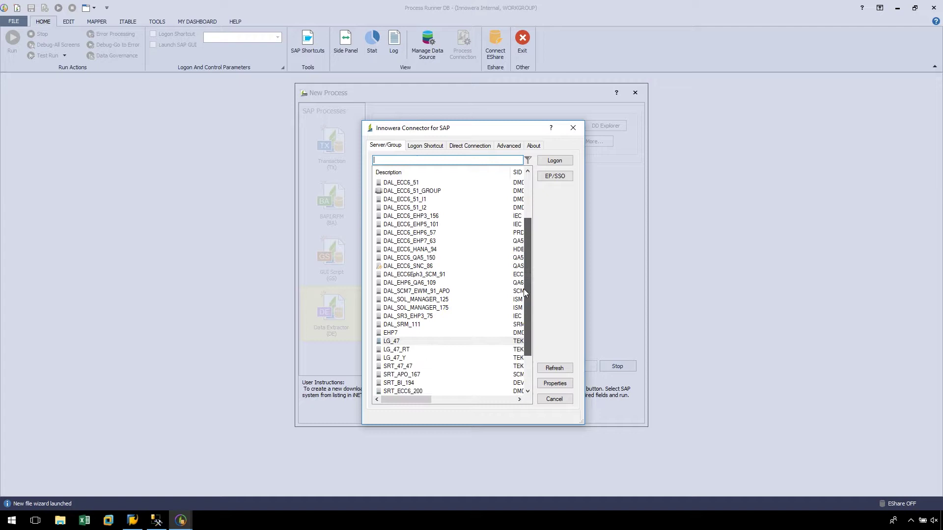
scroll(524, 288, "down", 2)
double_click(424, 290)
type("*")
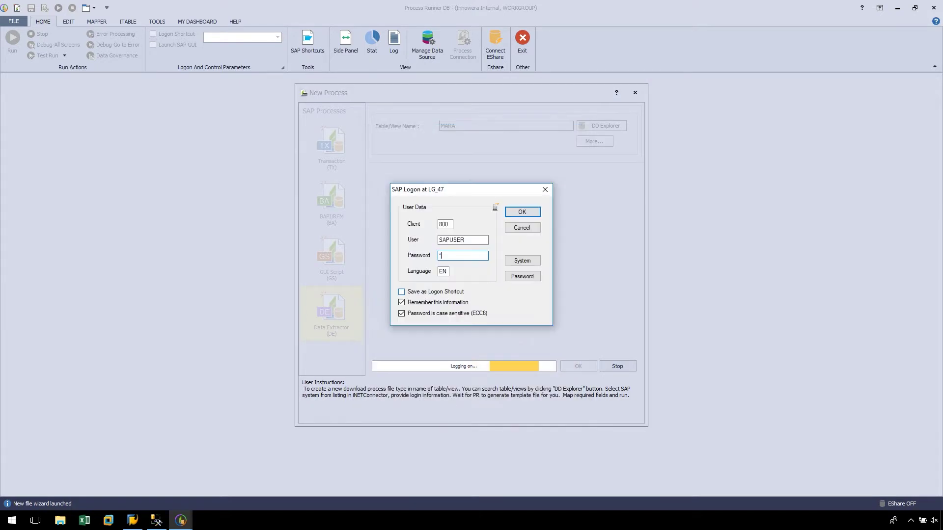
type("***")
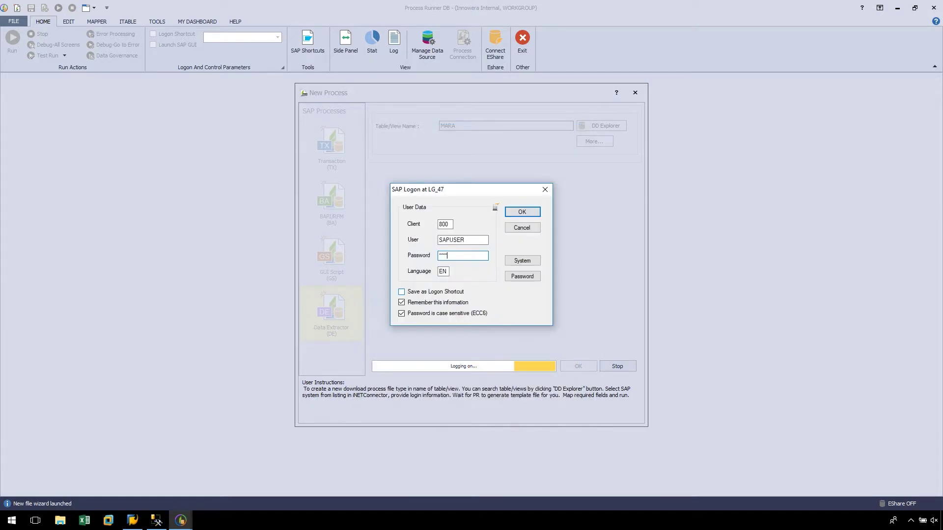
left_click(526, 212)
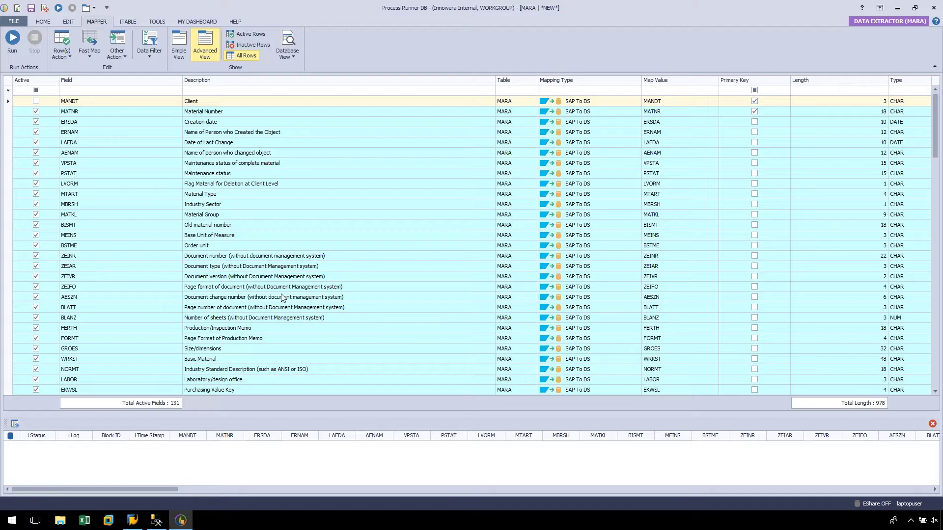
- Send the output to external data source SQL_PRDB_Example, targeting its MARA table
left_click(39, 20)
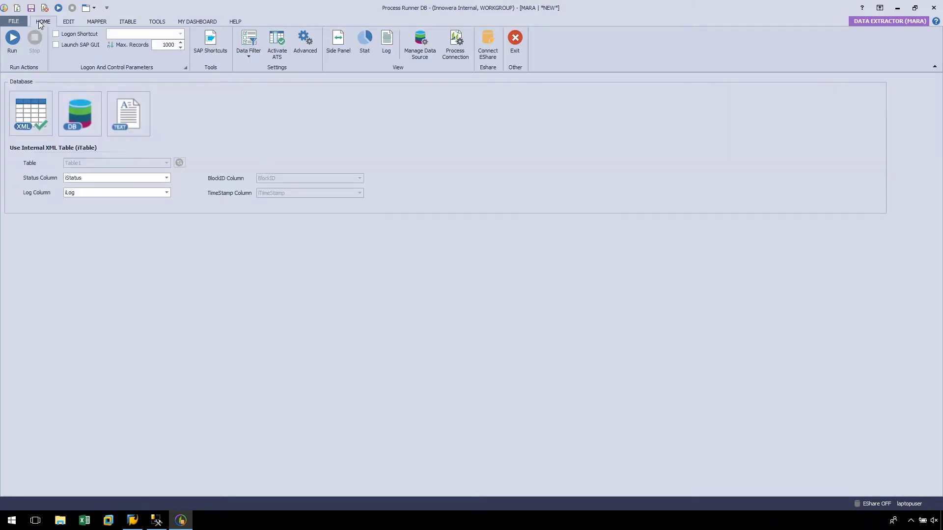
left_click(81, 126)
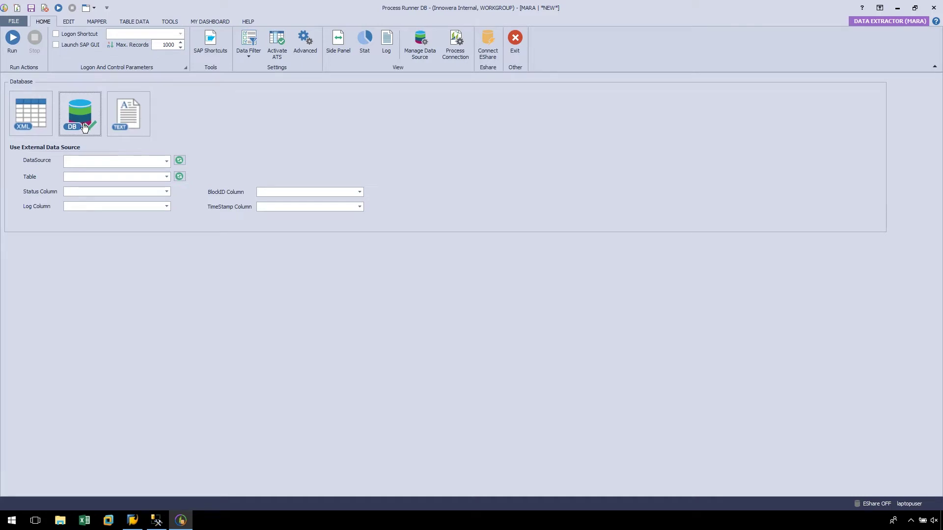
left_click(167, 161)
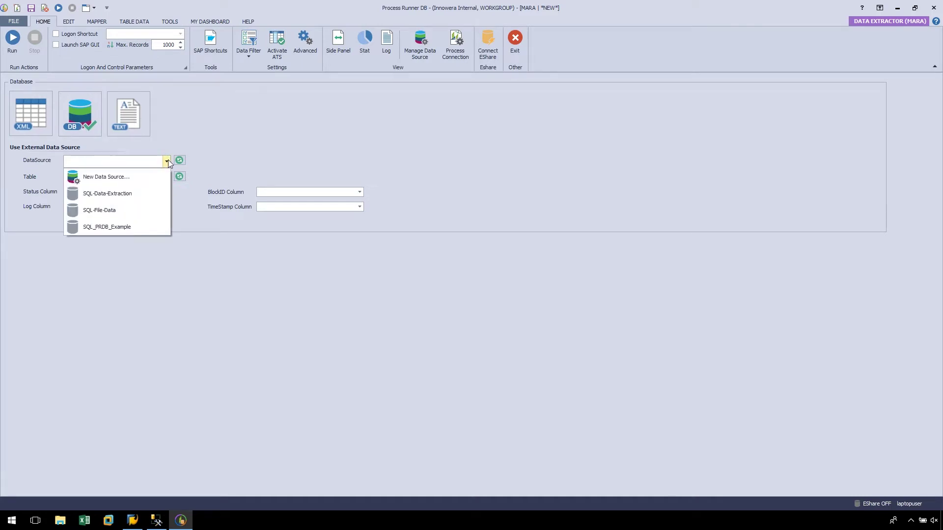
left_click(153, 223)
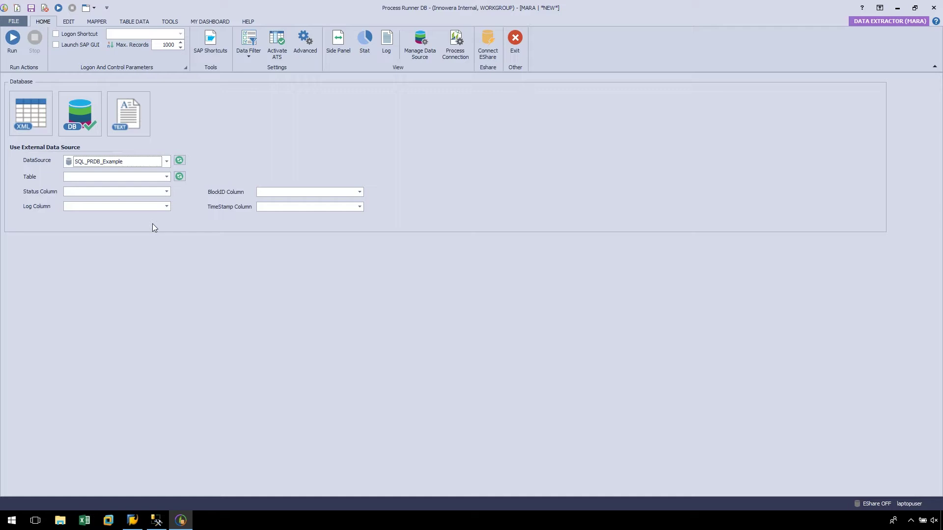
left_click(168, 178)
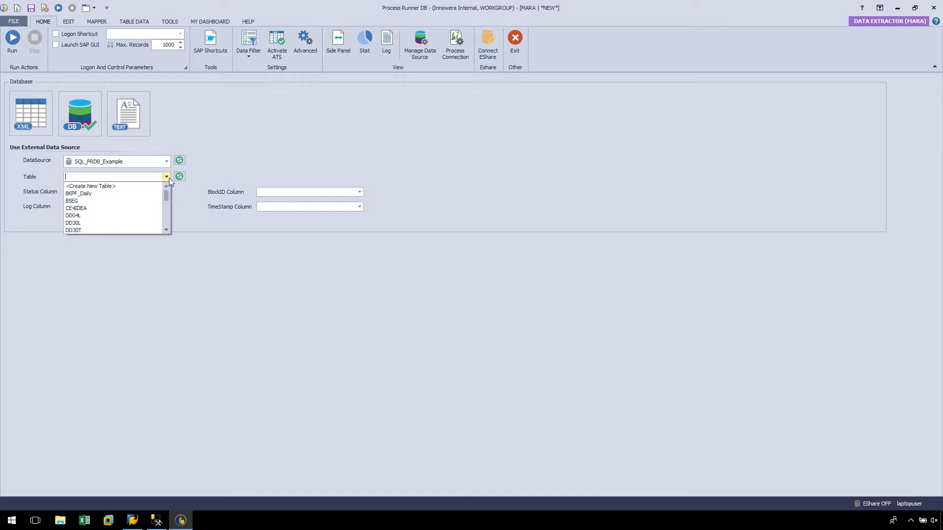
left_click_drag(165, 196, 165, 211)
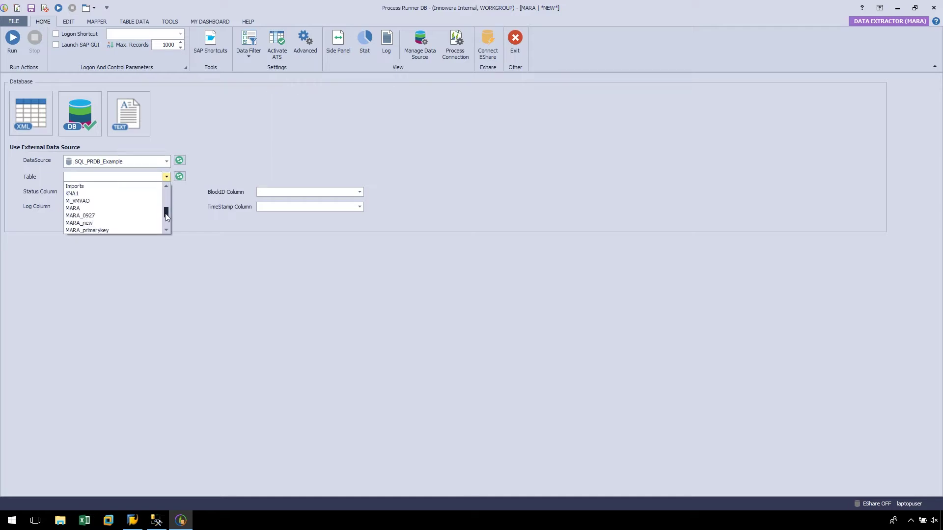
left_click(118, 209)
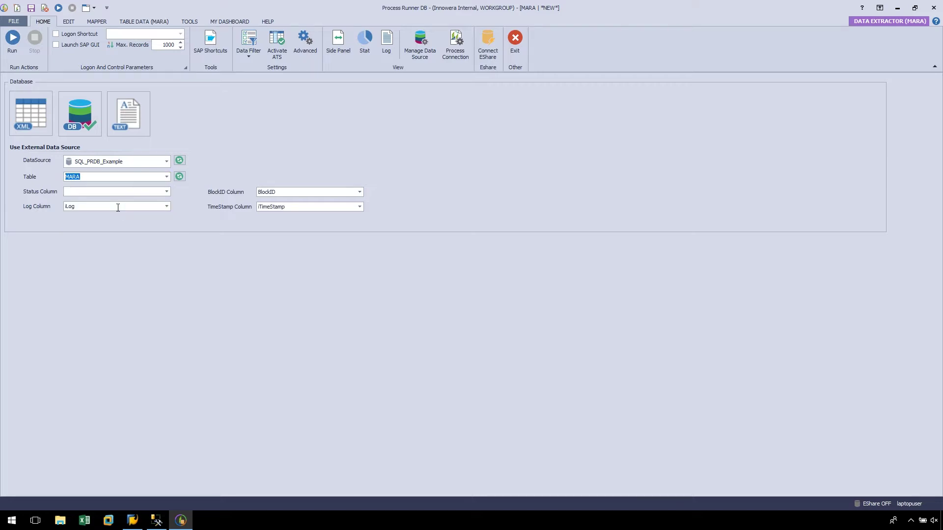
- Assign Stat, Log, BlockID and TimeStamp as the status, log, block ID and timestamp columns
left_click(166, 191)
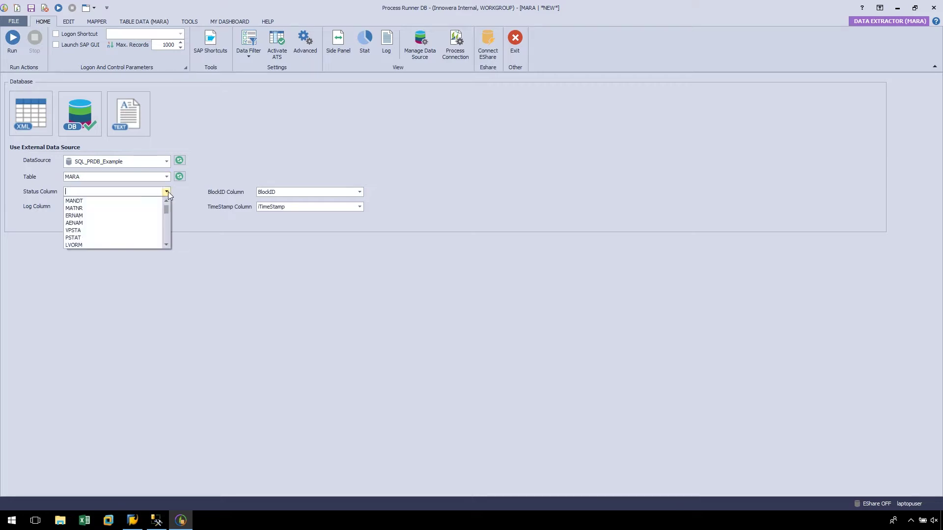
left_click_drag(167, 202, 155, 240)
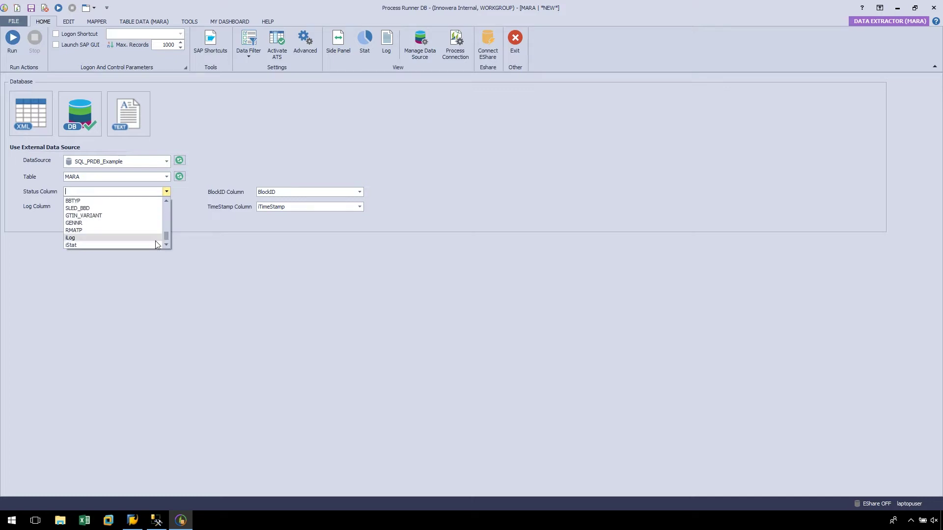
left_click(126, 243)
left_click(170, 208)
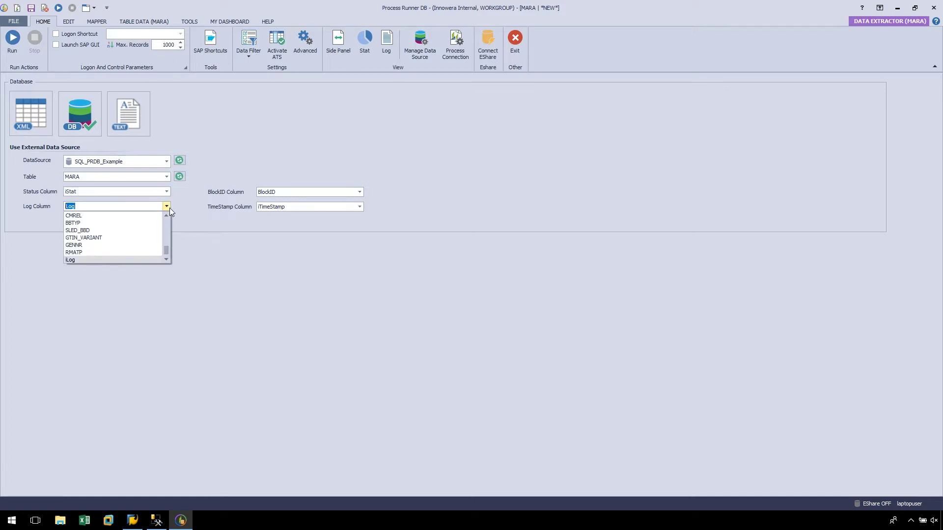
left_click(118, 260)
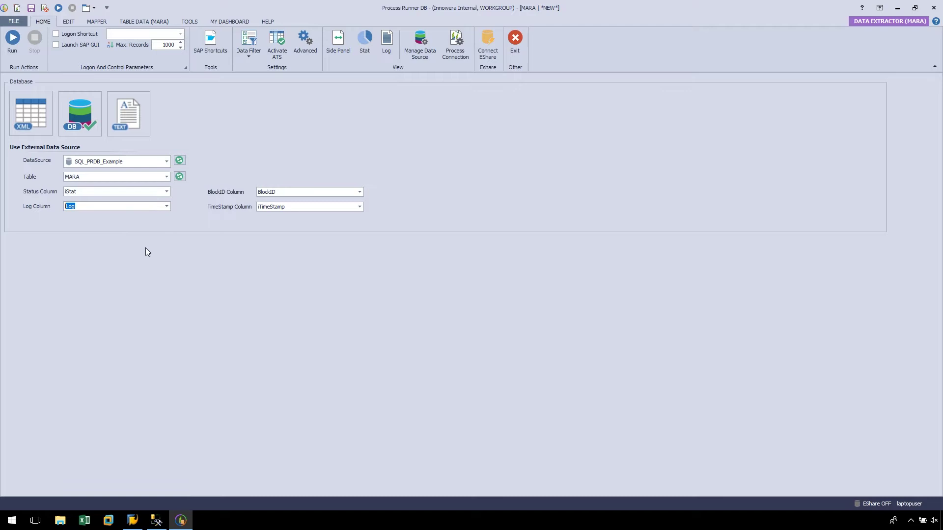
left_click(359, 192)
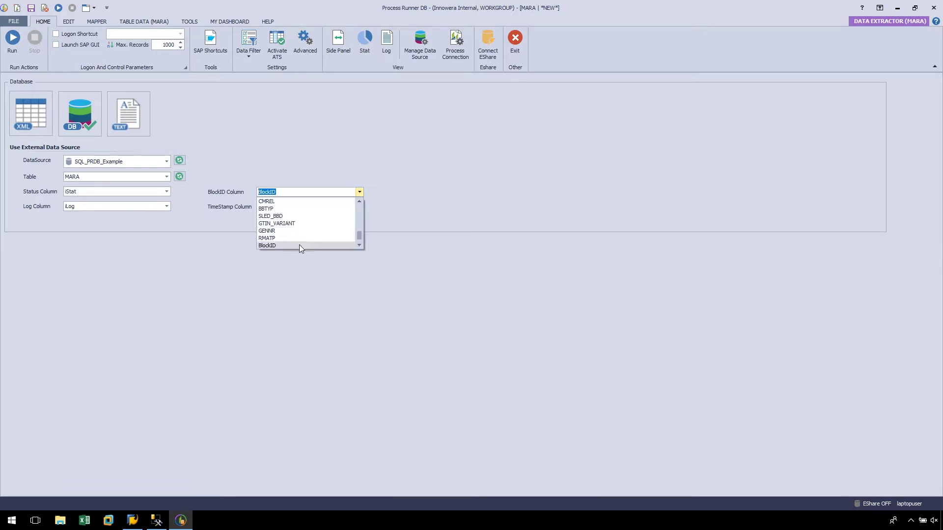
left_click(300, 245)
left_click(359, 206)
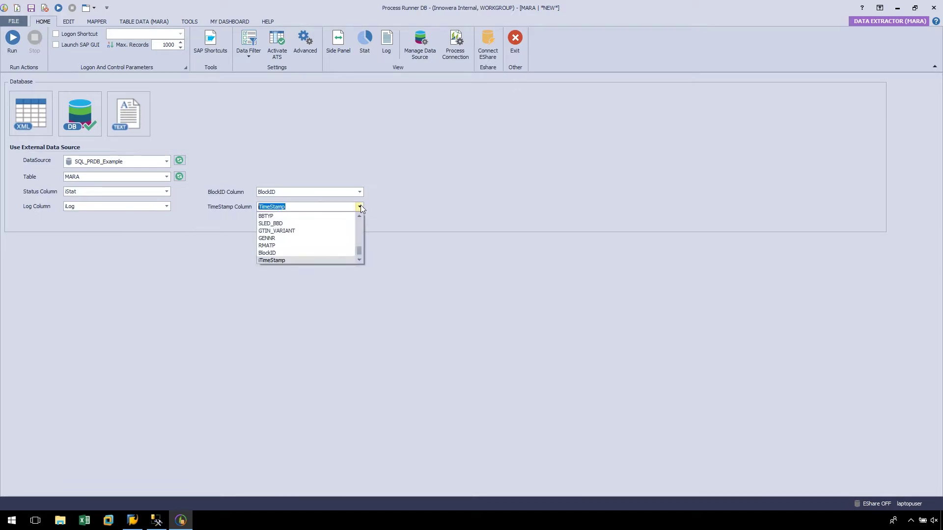
left_click(317, 260)
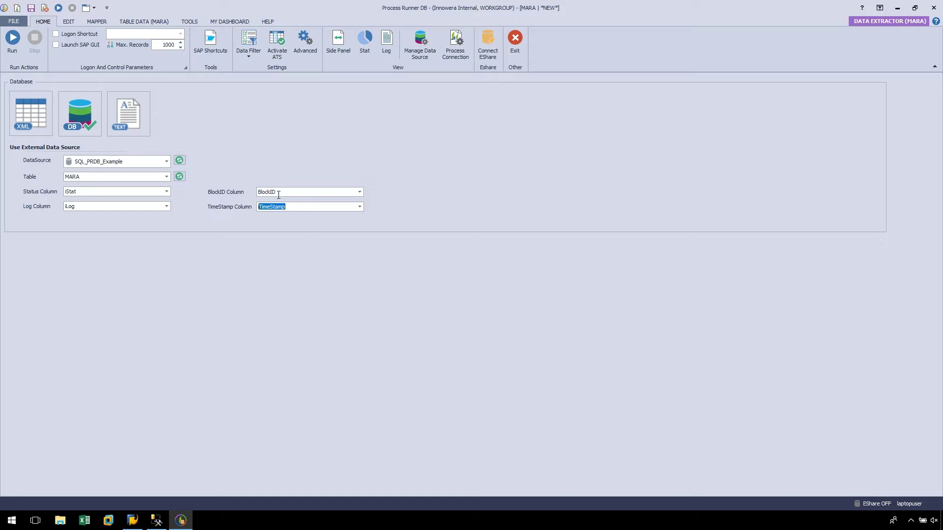
left_click(163, 44)
- In the mapper, keep MATNR's mapping type as SAP To DS
left_click(98, 20)
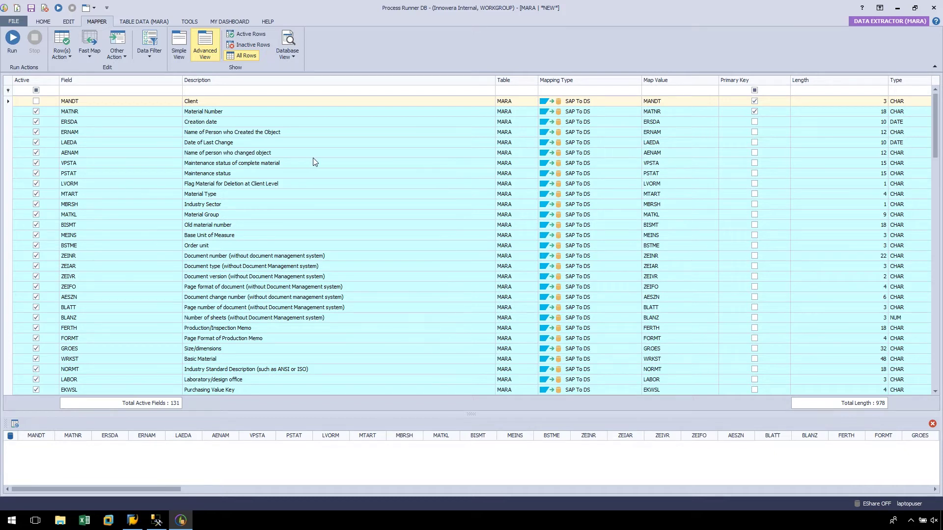
left_click(638, 111)
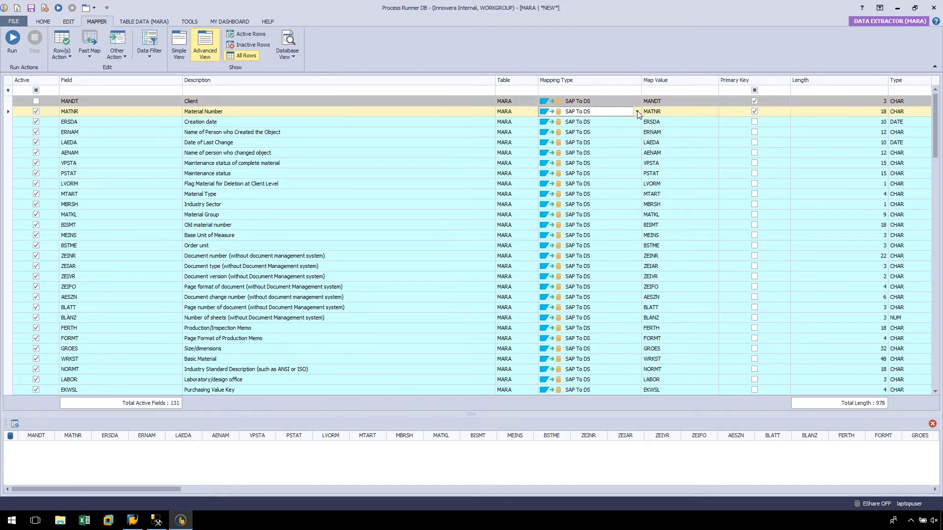
left_click(637, 113)
left_click(609, 123)
- Run the MARA extraction, saving the process file locally to the Desktop and logging on to SAP
left_click(165, 23)
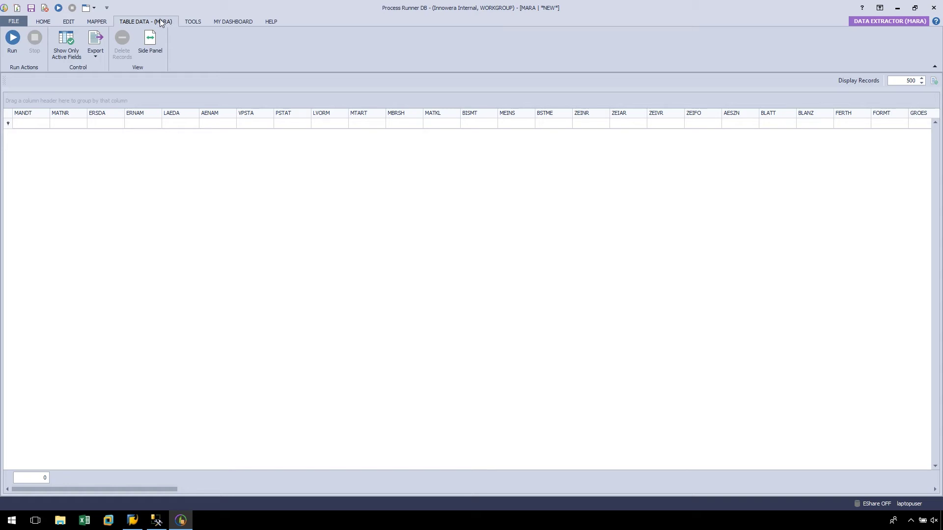
left_click(13, 39)
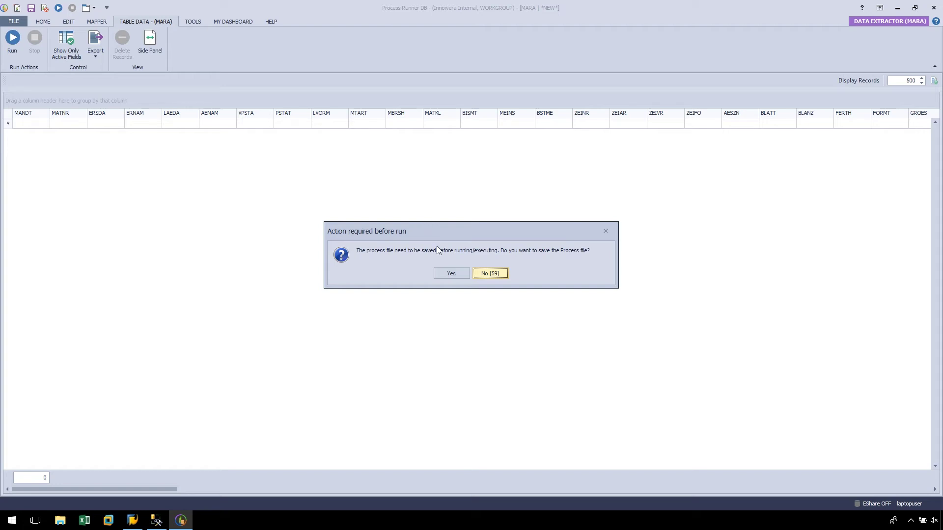
left_click(449, 271)
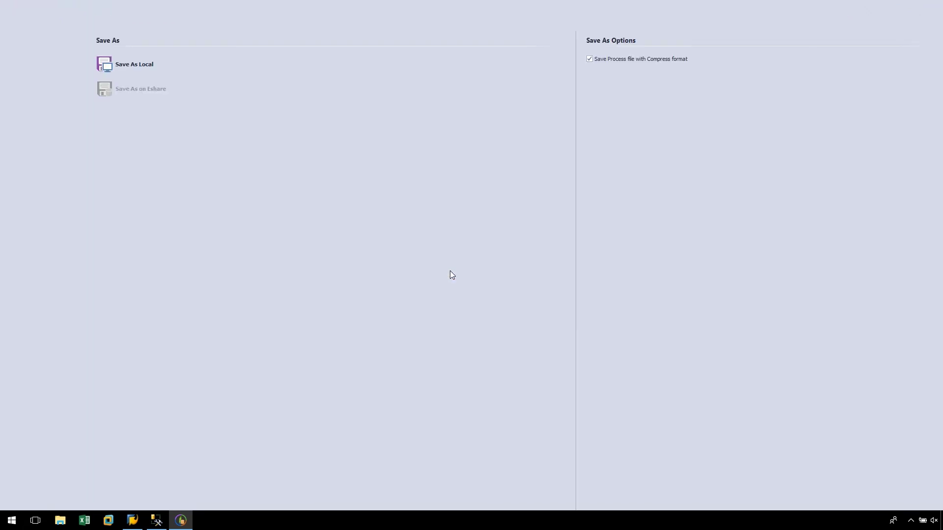
left_click(128, 69)
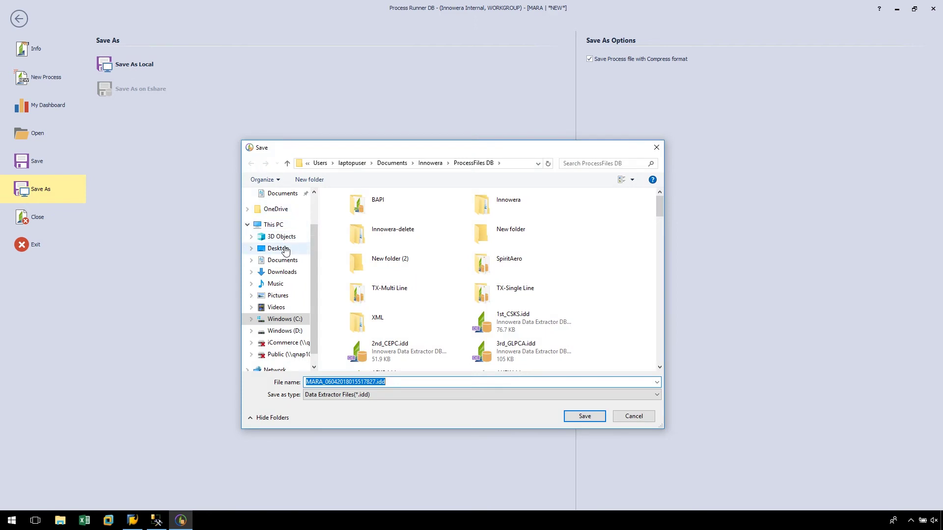
left_click(285, 250)
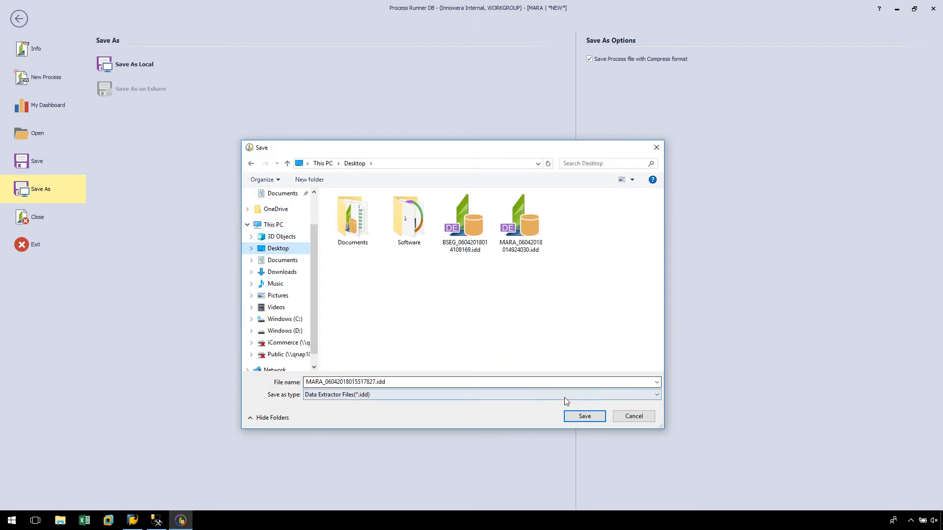
left_click(585, 415)
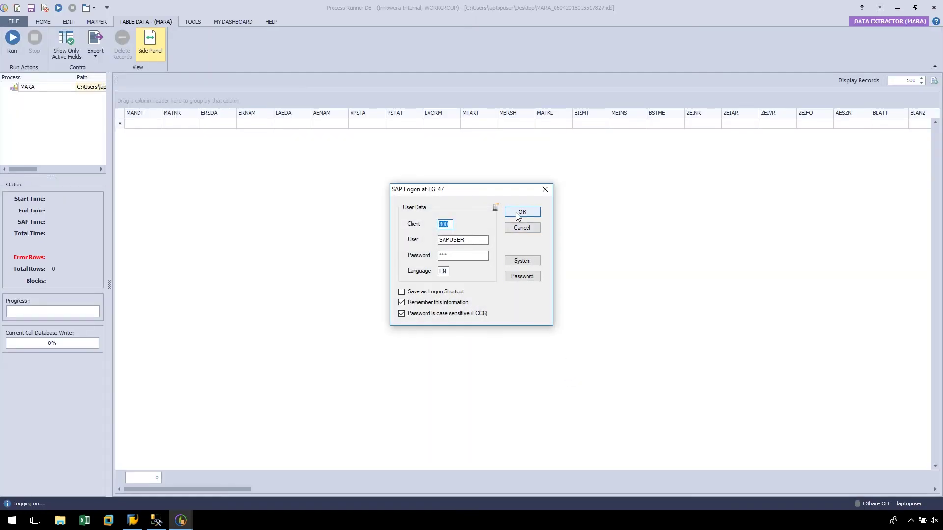
left_click(522, 213)
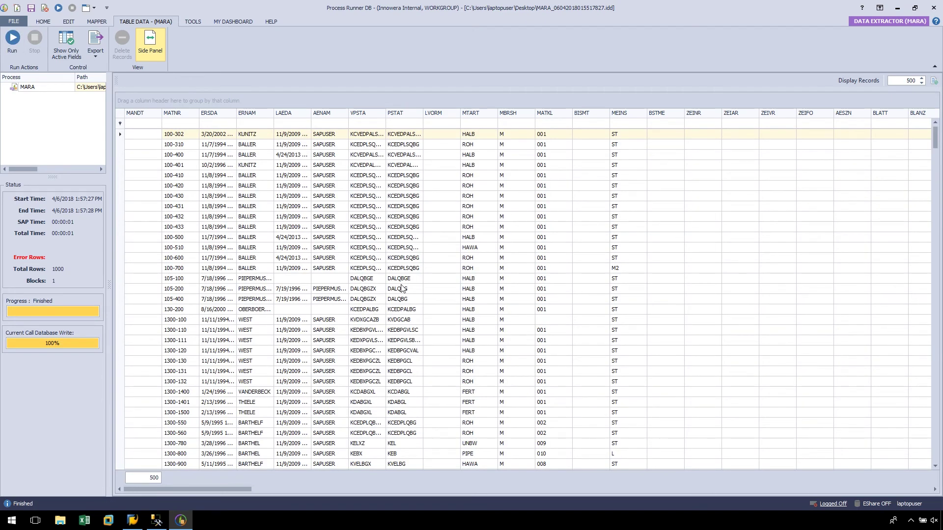
- In Management Studio, select the top 1000 rows of dbo.MARA and scroll through the extracted records
left_click(157, 521)
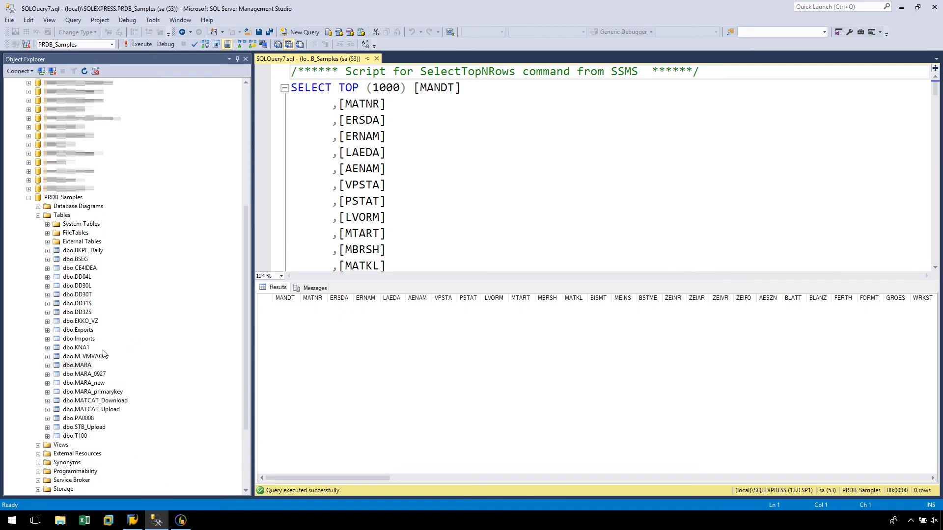
right_click(82, 366)
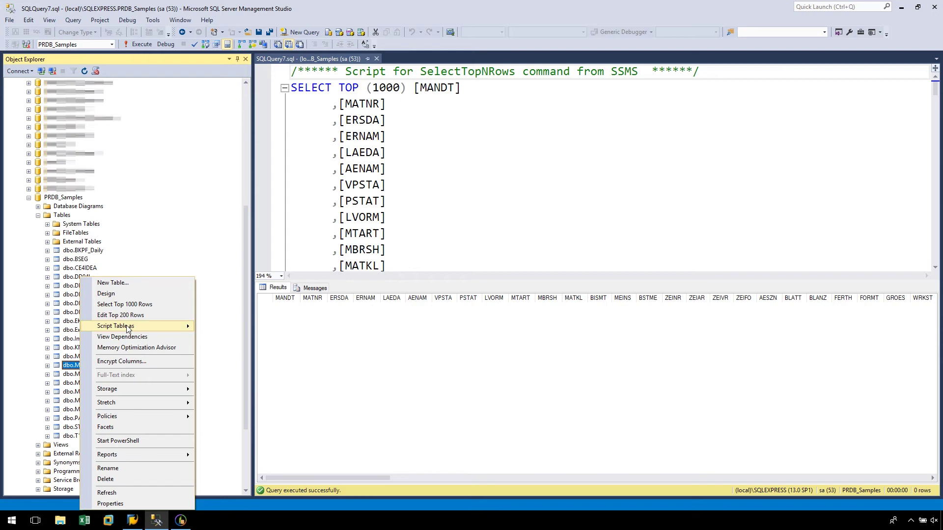
left_click(125, 304)
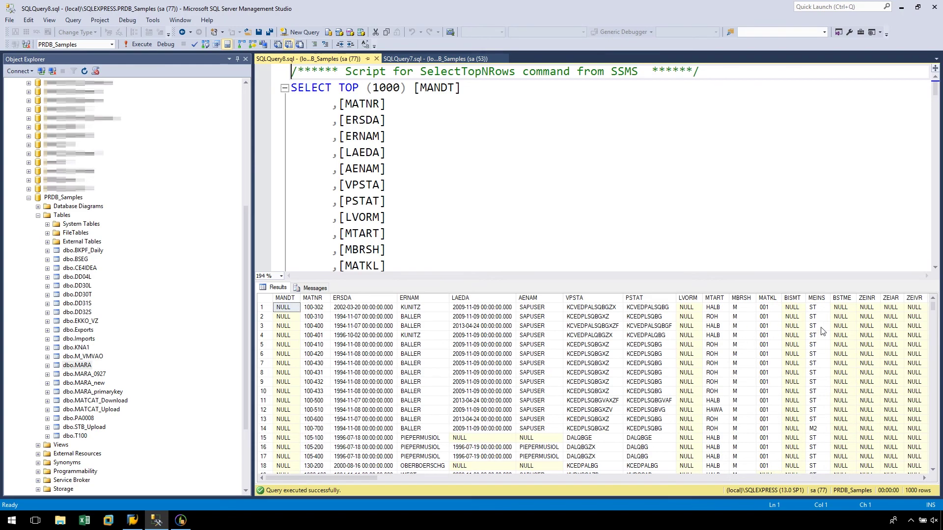
left_click_drag(937, 308, 935, 474)
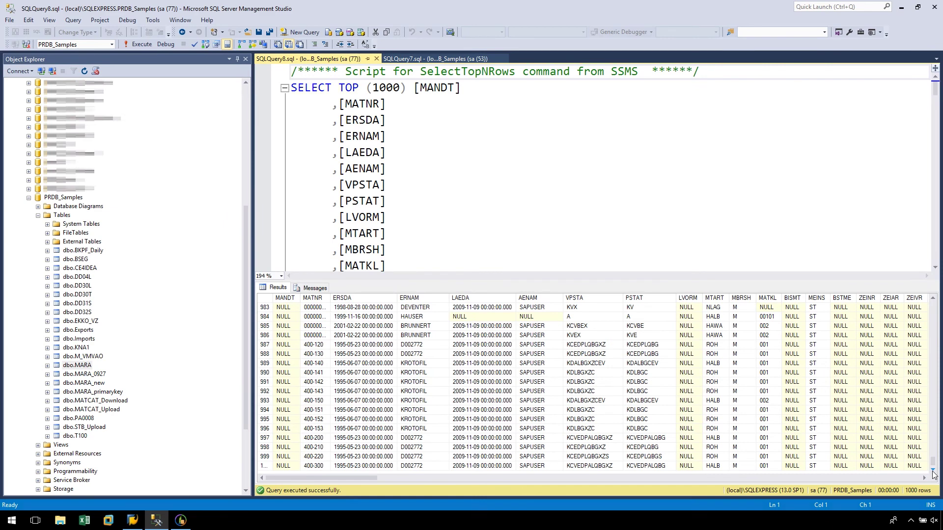